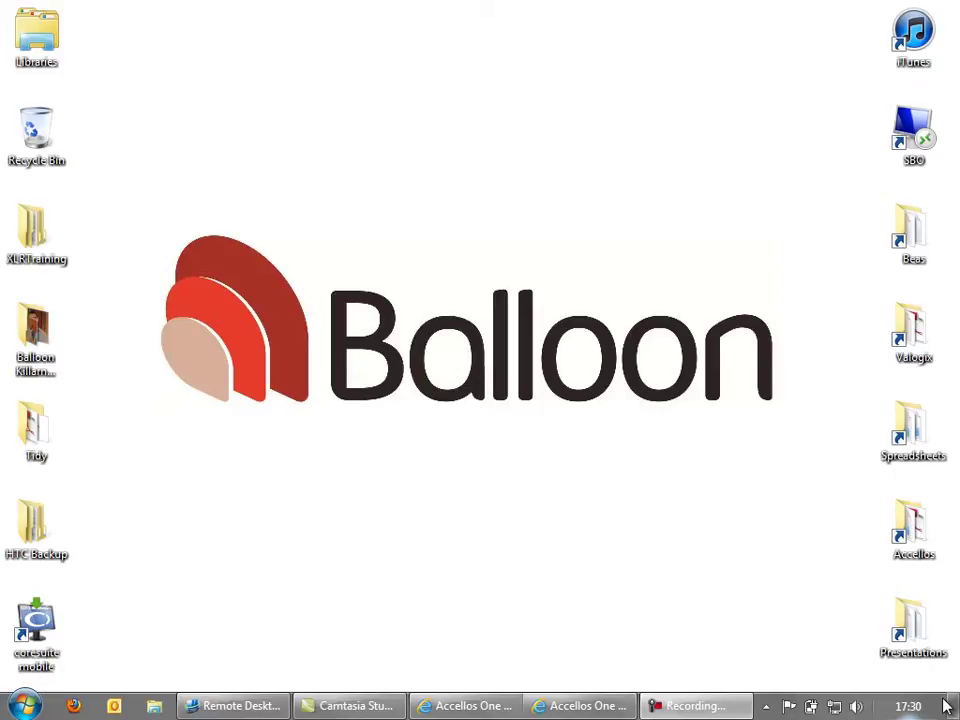
Bring the Accellos One Warehouse browser window to the front from its taskbar button.
left_click(452, 708)
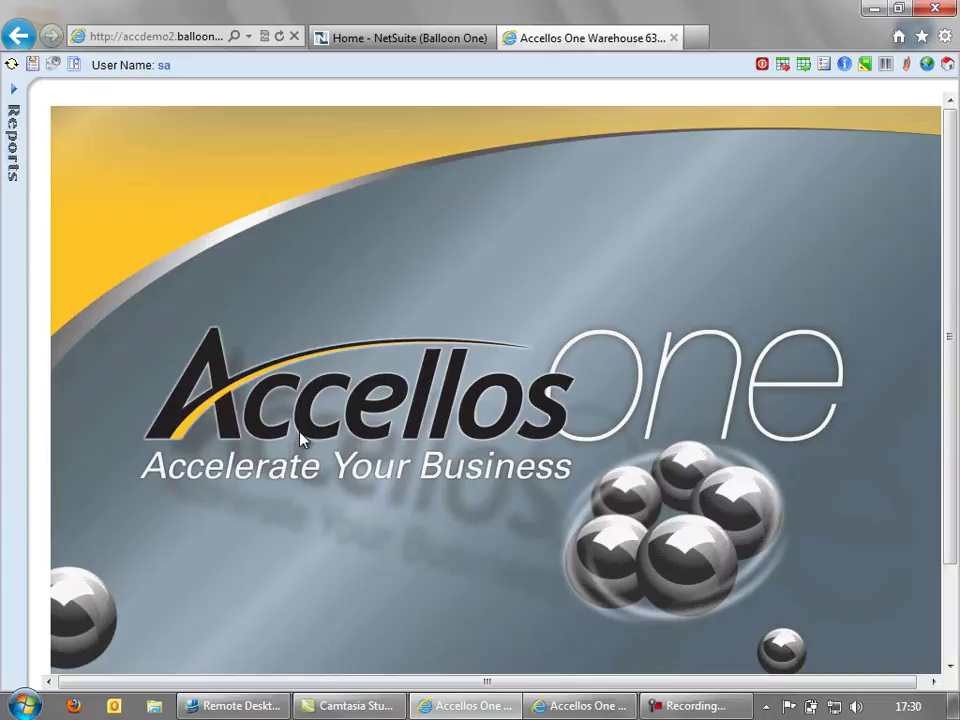
Start a new NetSuite purchase order via Transactions > Purchases/Vendors > Enter Purchase Orders.
left_click(354, 44)
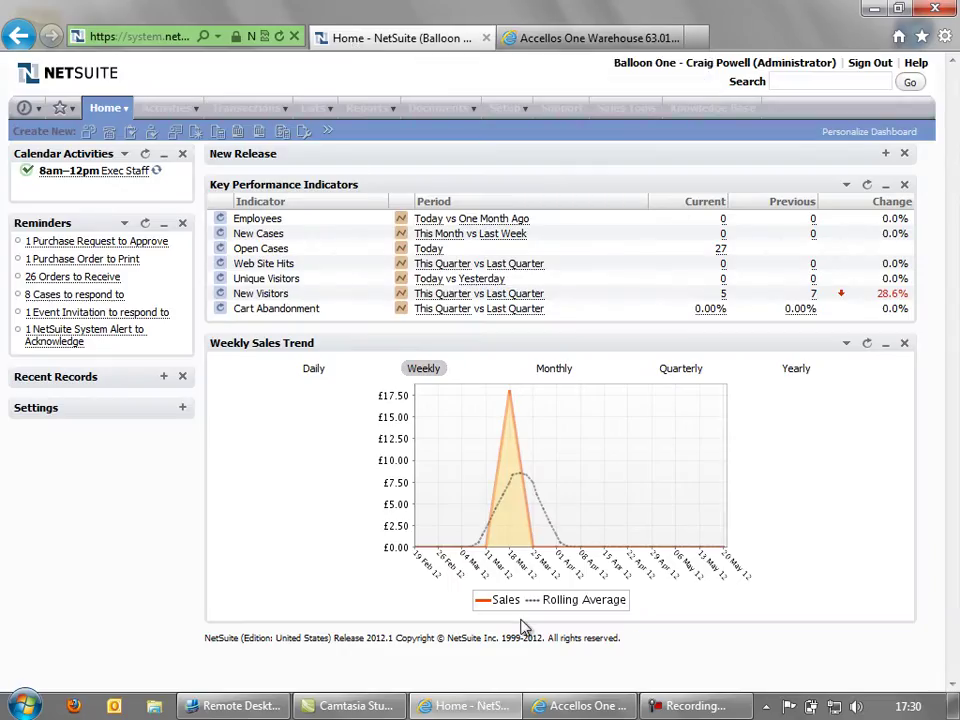
mouse_move(256, 110)
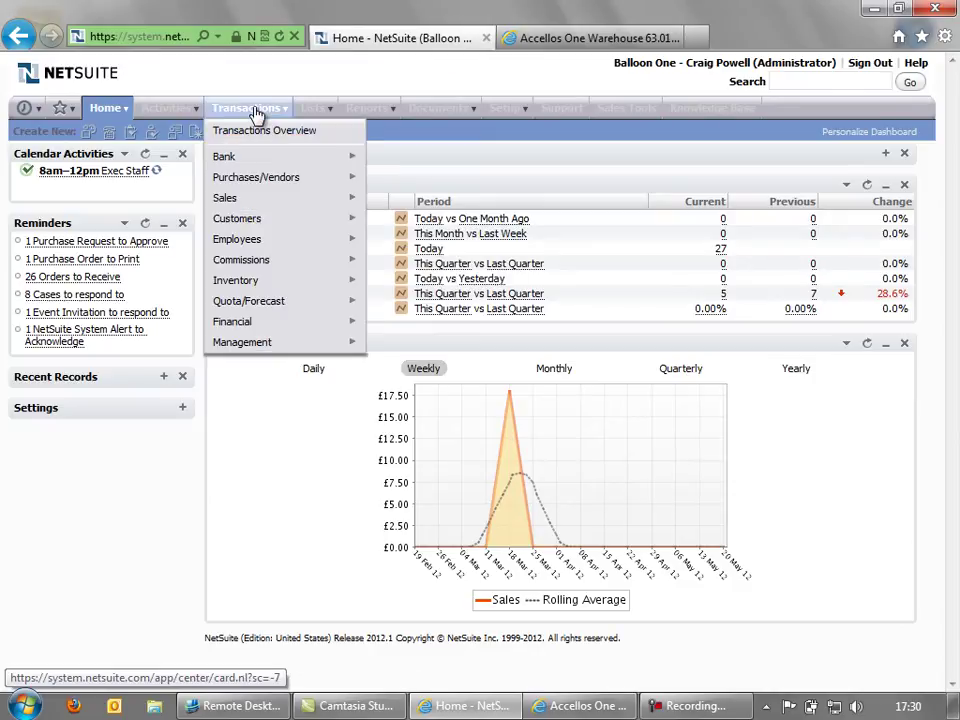
mouse_move(261, 182)
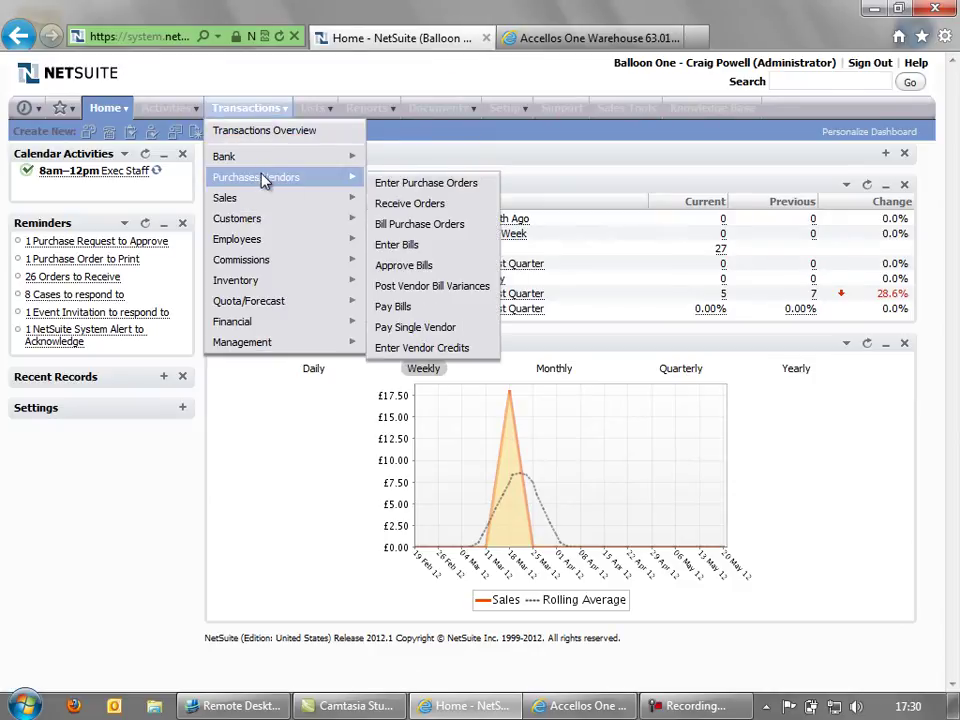
left_click(403, 189)
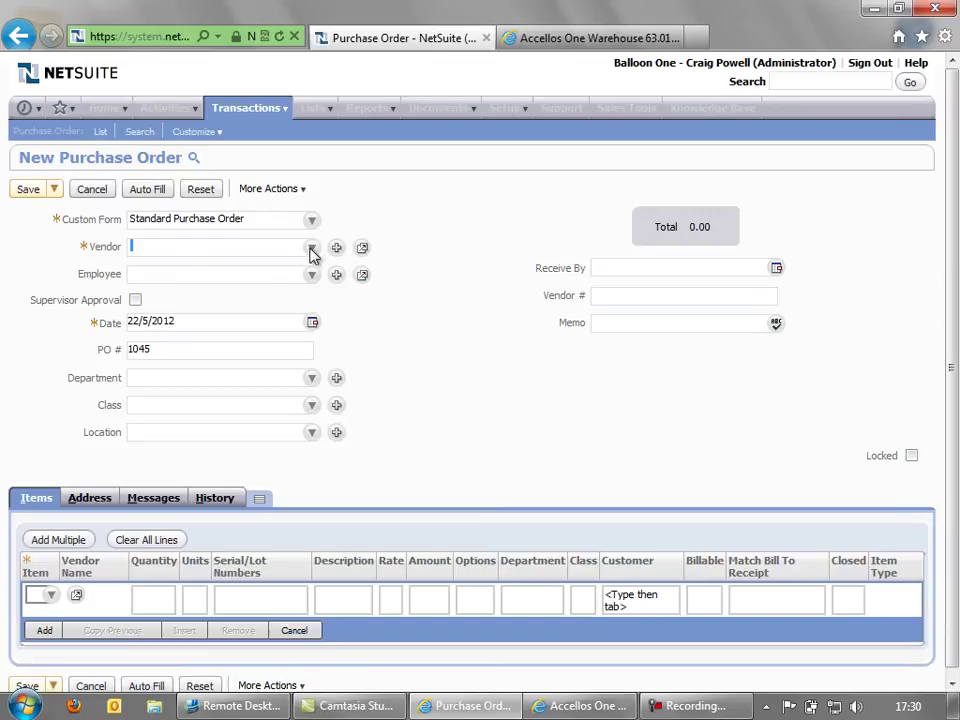
Set the vendor to American Computers and location to Main Warehouse : Fulfillment.
left_click(312, 250)
left_click(212, 300)
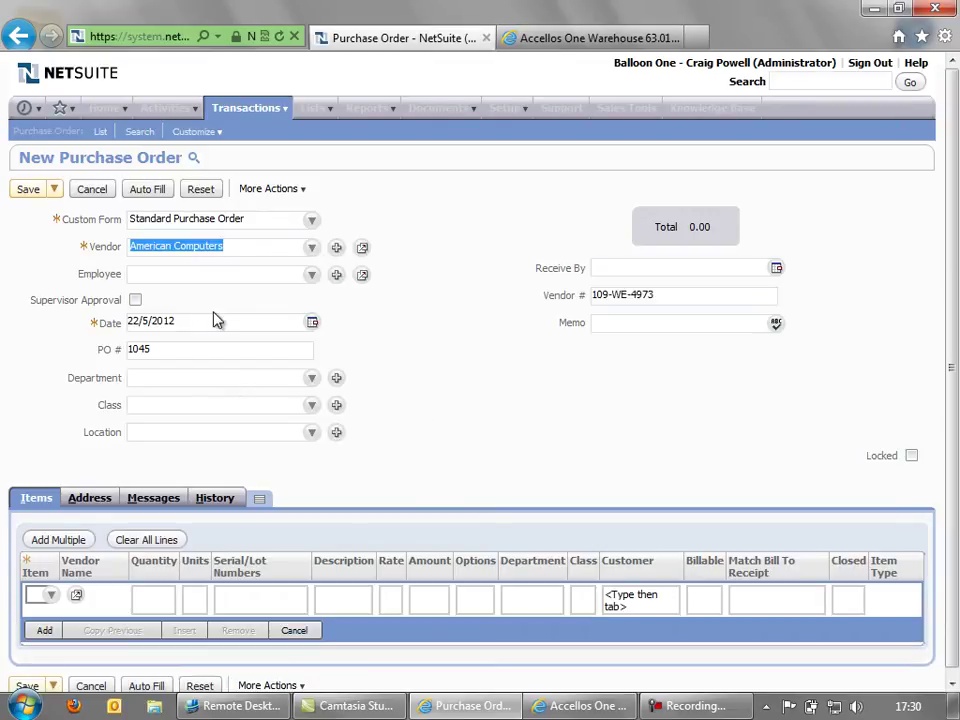
left_click(312, 434)
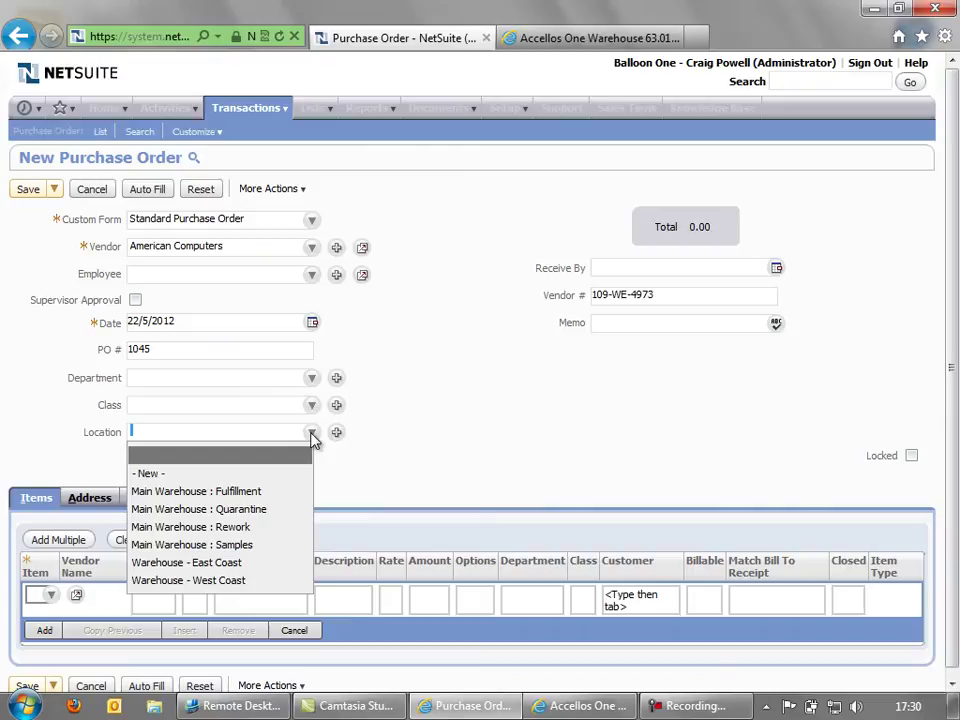
left_click(242, 494)
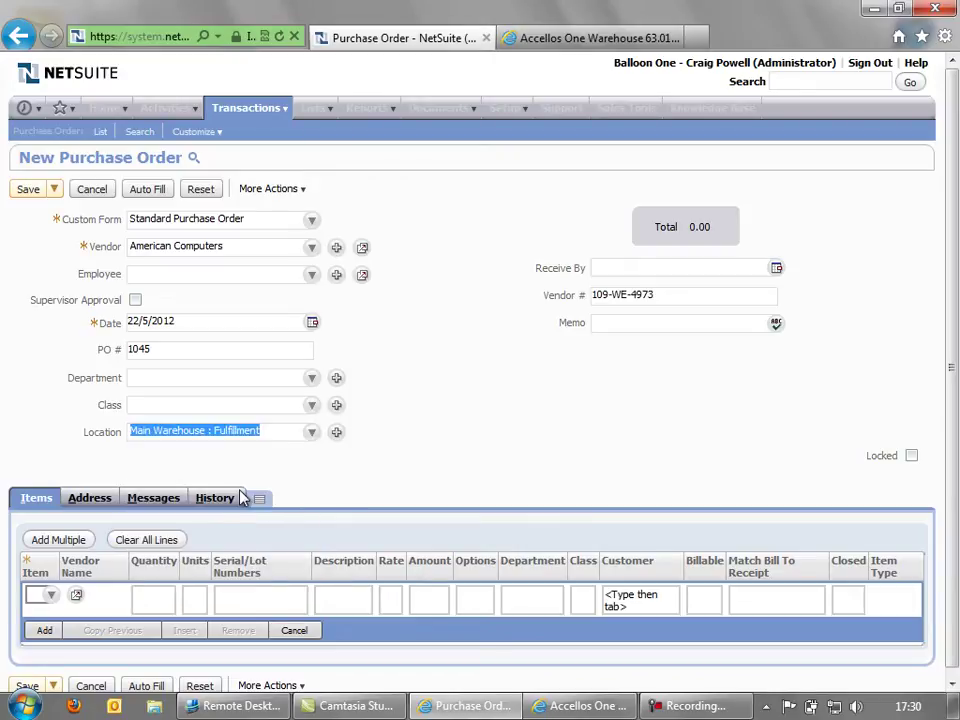
Add a line for item BH170089 with quantity 20.
left_click(52, 597)
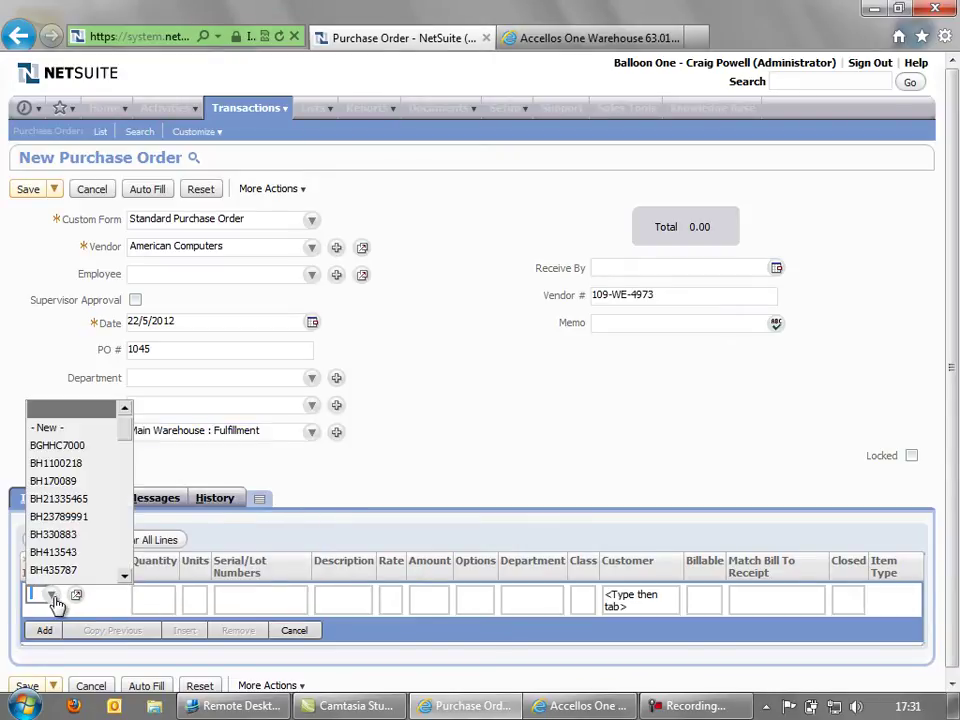
left_click(66, 484)
left_click(155, 598)
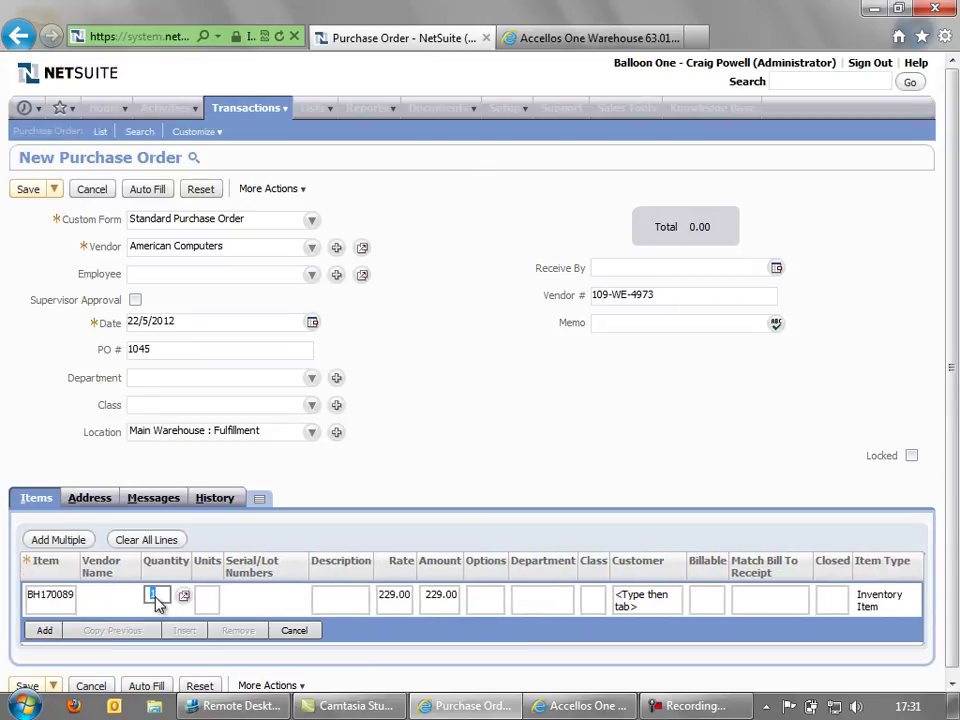
type("20")
key("Tab")
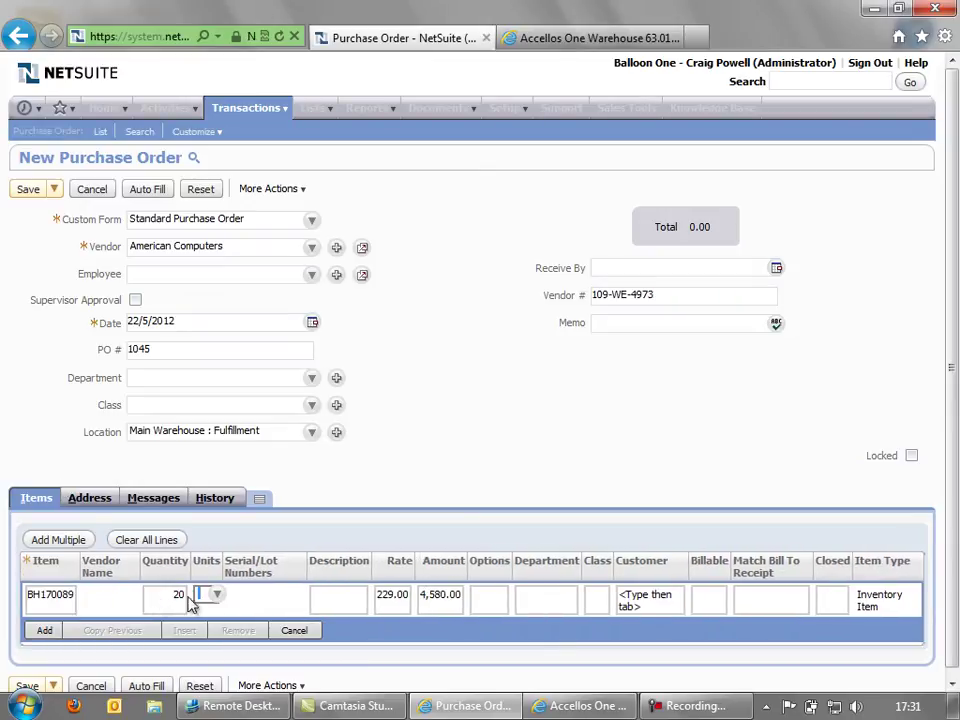
left_click(42, 632)
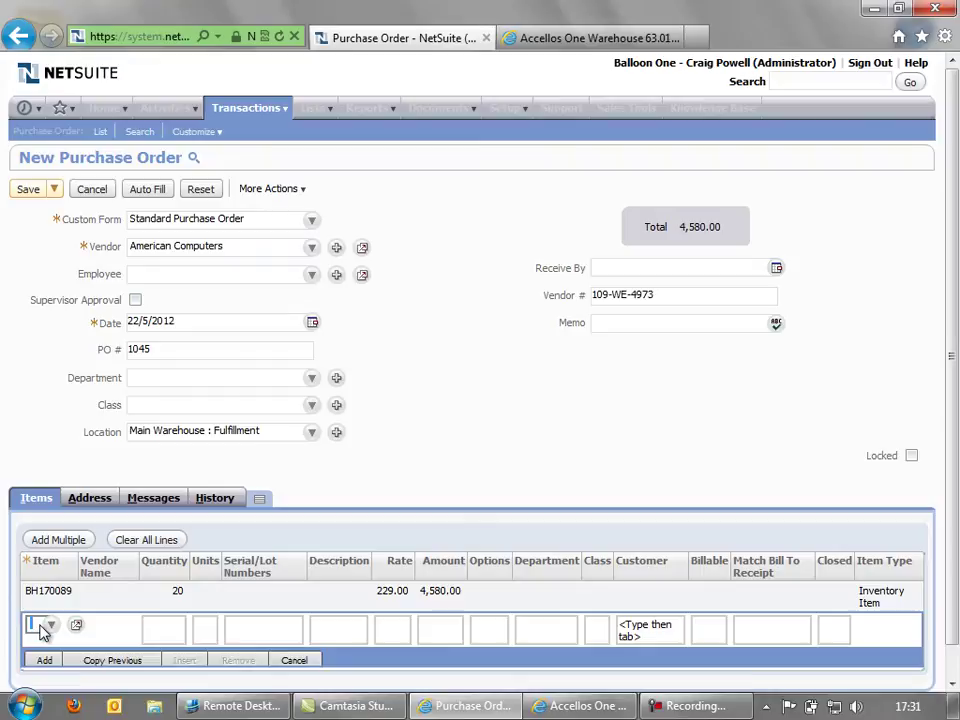
Add a second line for item HP2302132 with quantity 30.
left_click(49, 627)
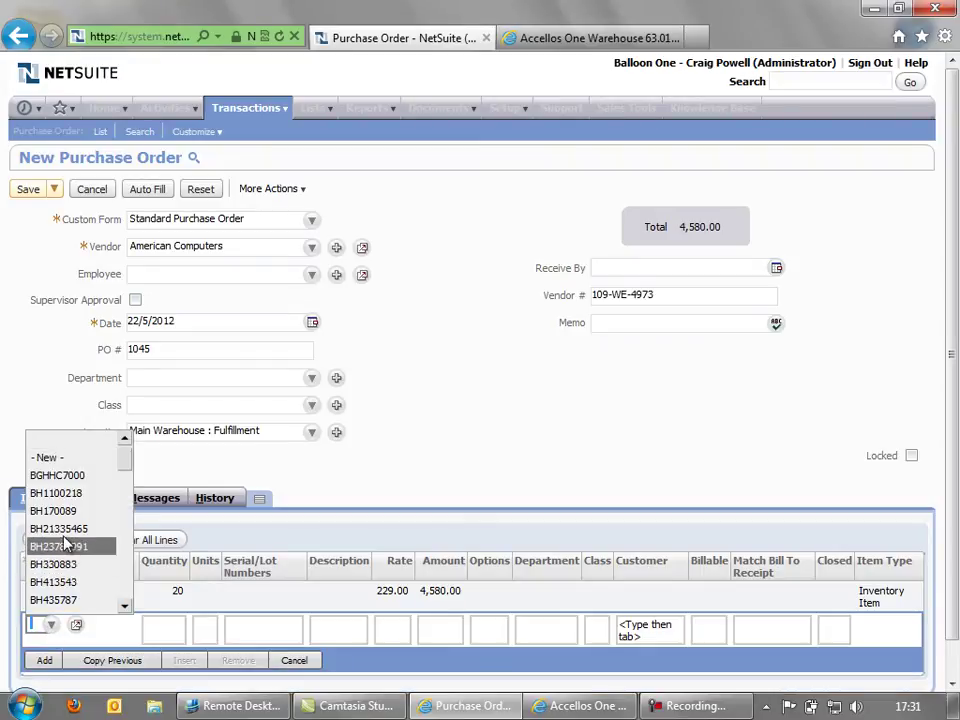
scroll(125, 590, "down", 10)
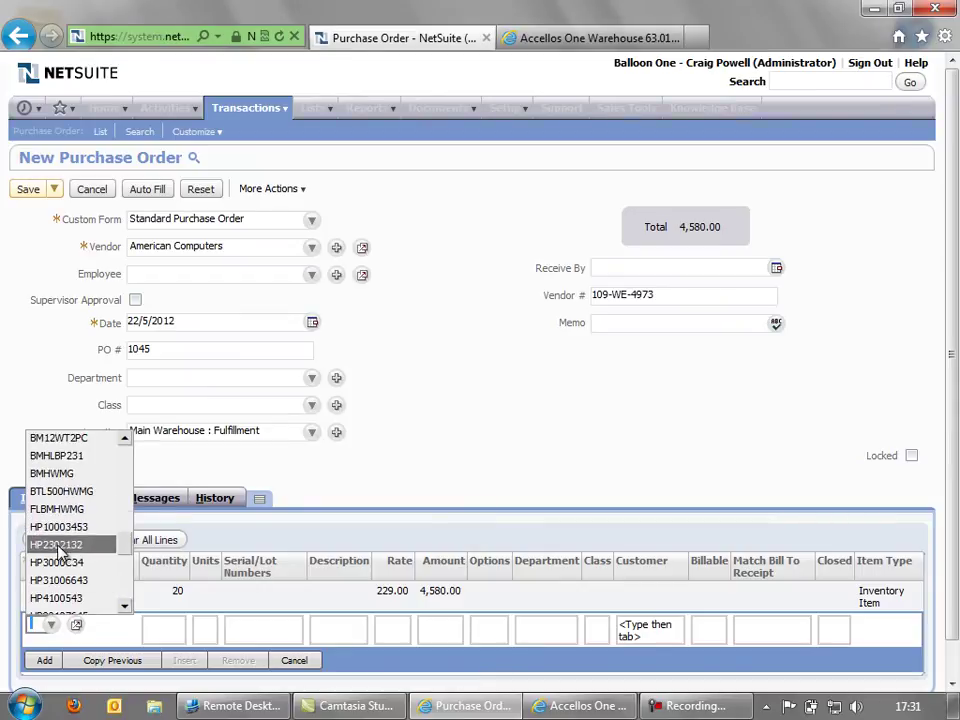
left_click(50, 545)
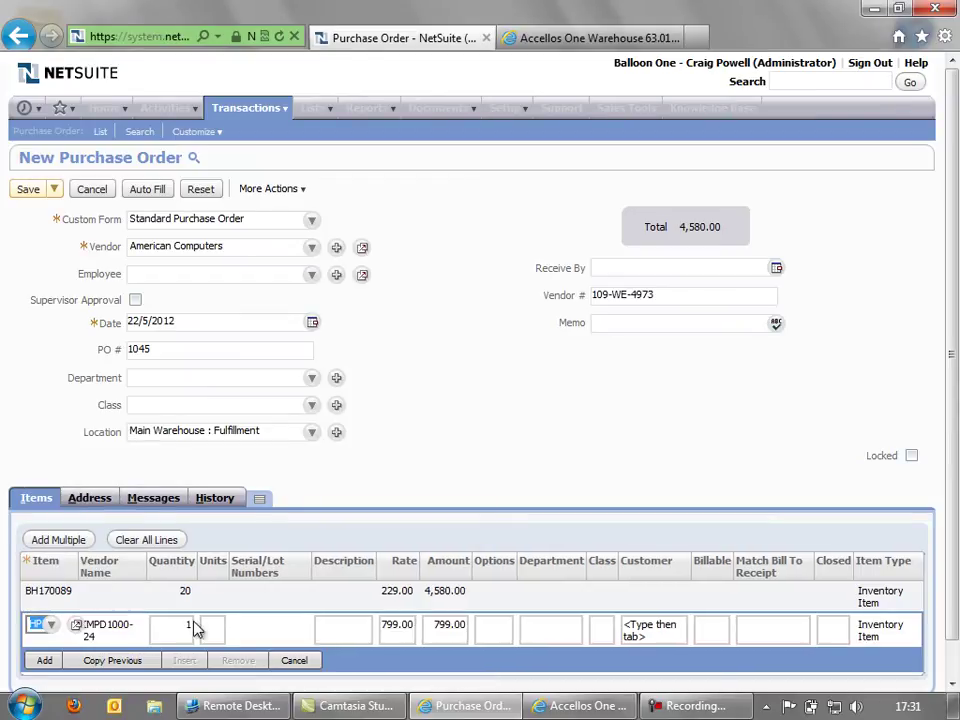
left_click(172, 626)
type("30")
key("Tab")
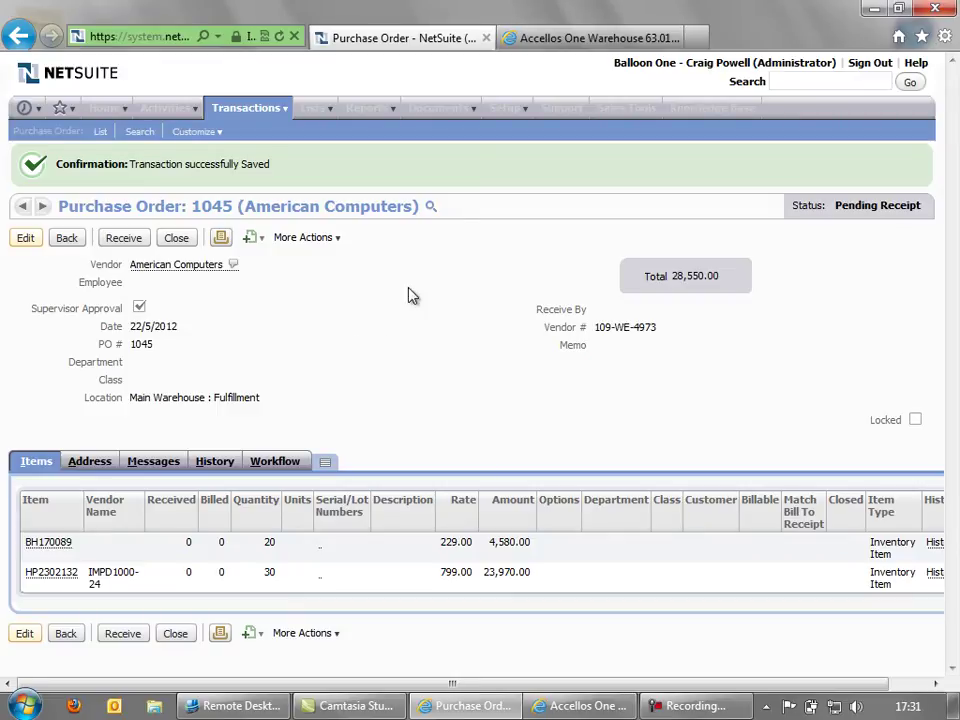
Open the Accellos Purchase Orders report, pivot it by Due Date and refresh the counts.
left_click(567, 40)
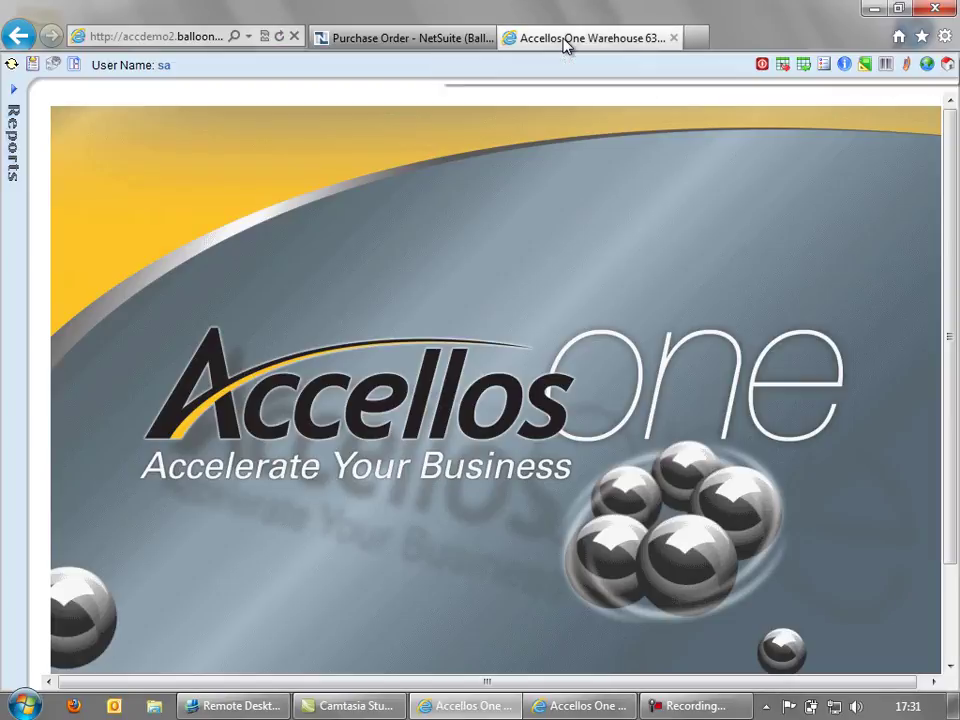
left_click(805, 68)
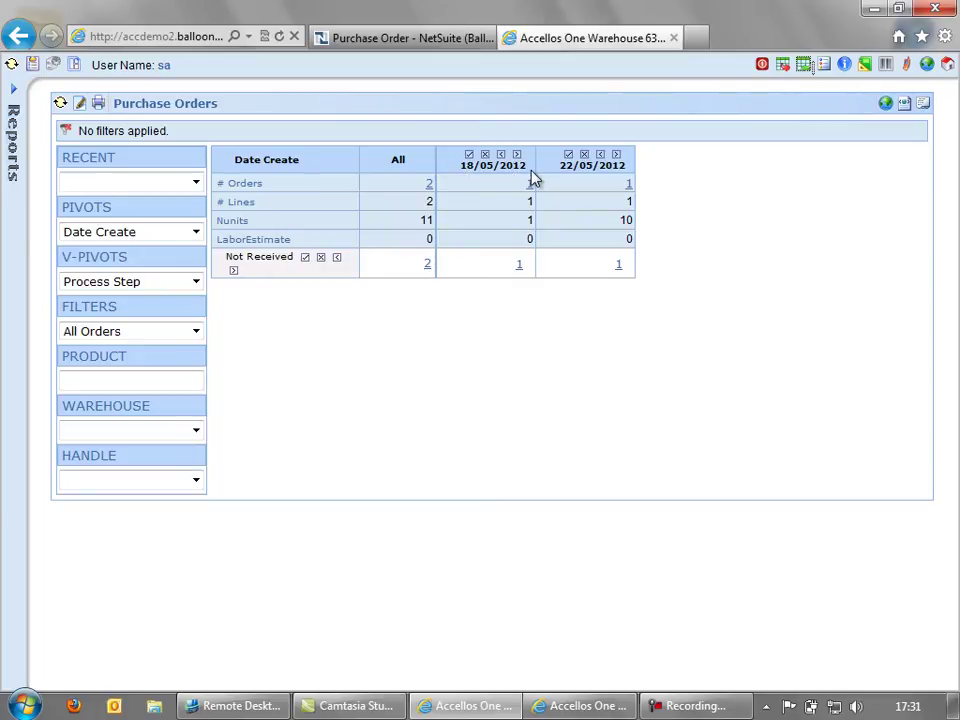
left_click(195, 232)
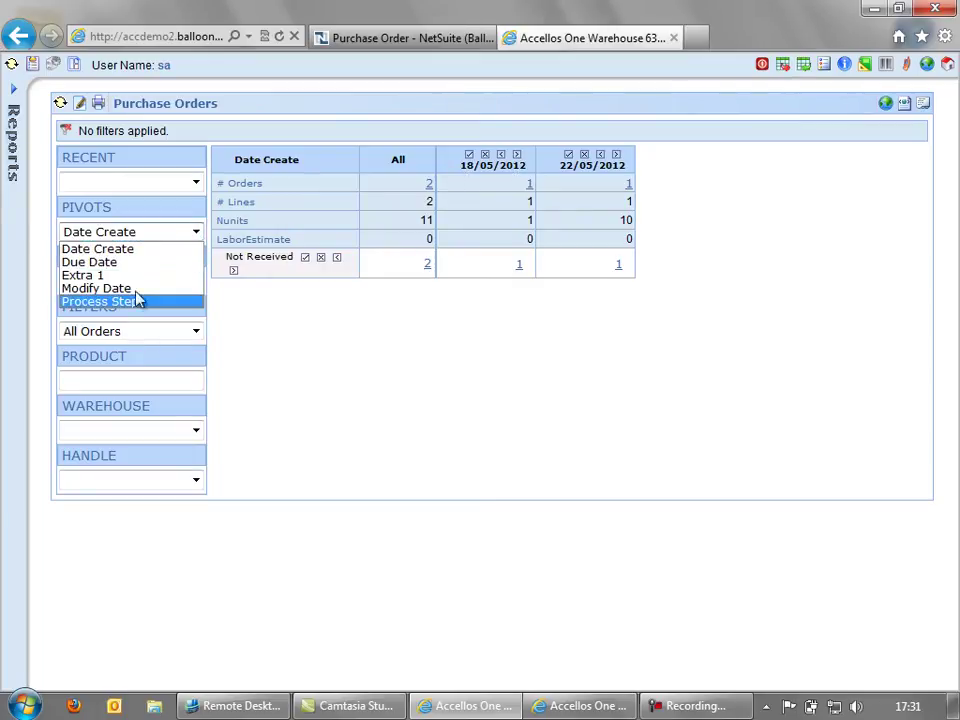
left_click(97, 263)
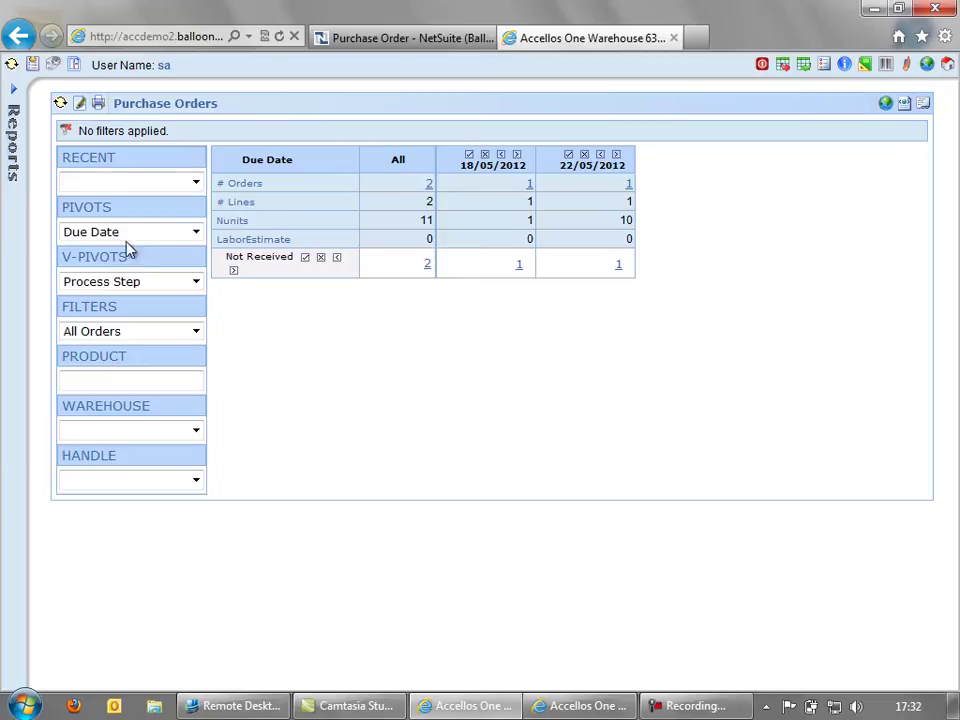
left_click(60, 103)
Drill into the 2 not-received orders due 22/05/2012 and open PO 1045's manifest history.
left_click(618, 265)
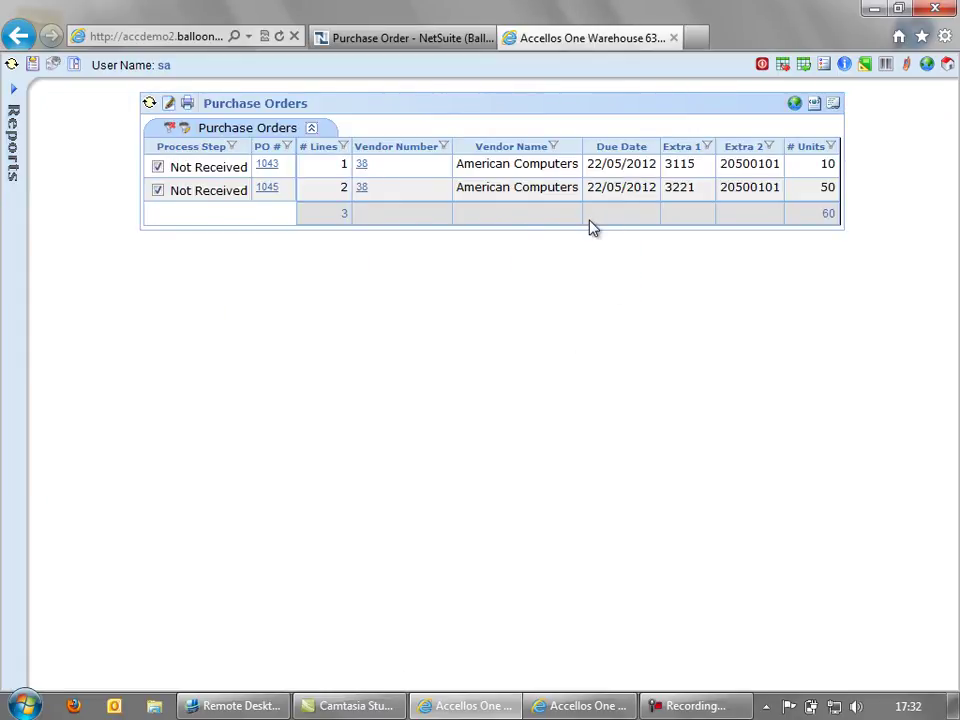
left_click(267, 190)
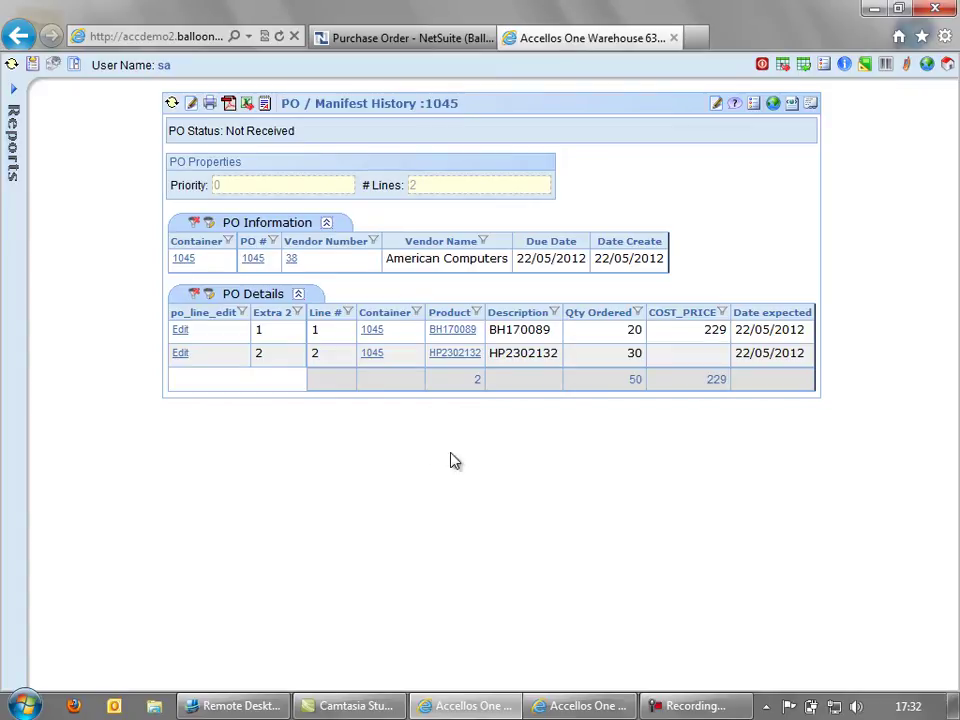
mouse_move(686, 708)
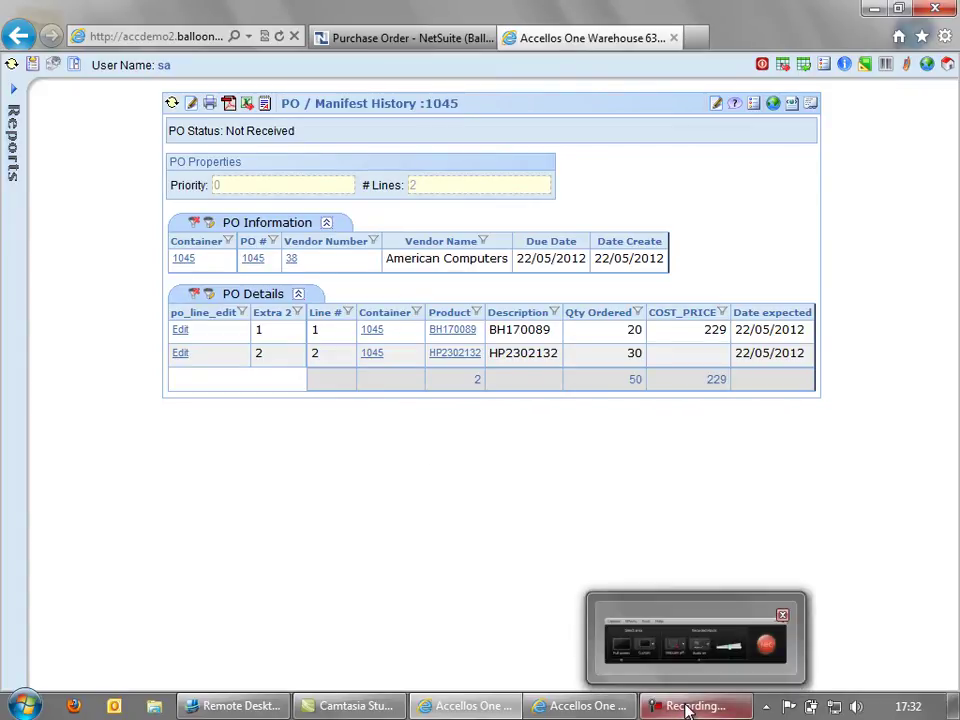
Open the handheld emulator window and sign in with the handheld user ID and password.
left_click(566, 708)
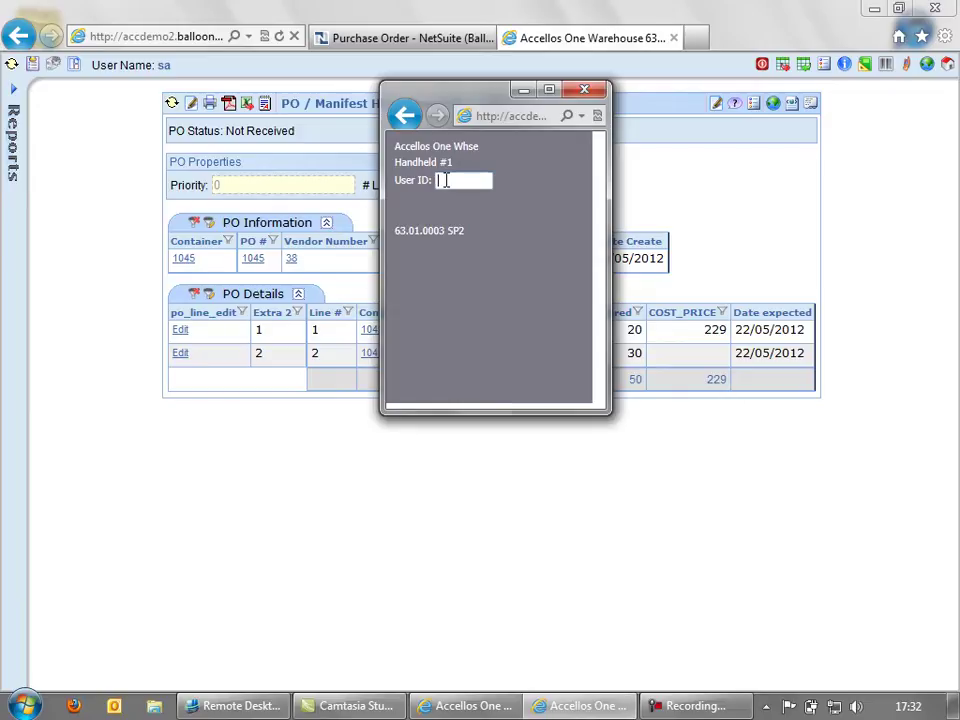
type("hh")
key("Return")
key("Return")
type("hh")
key("Return")
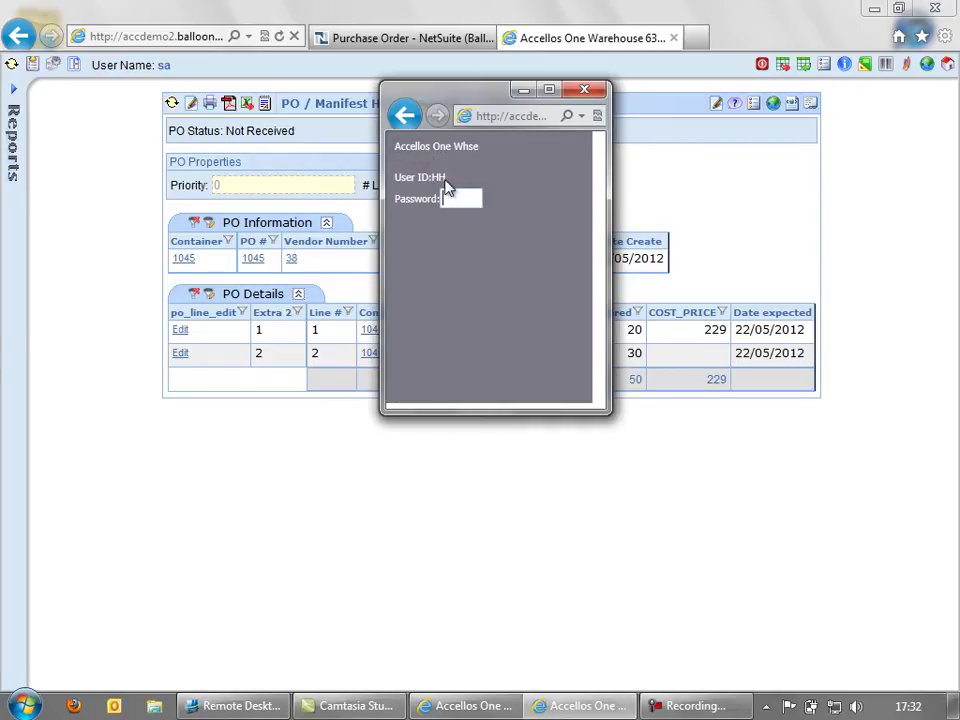
key("Return")
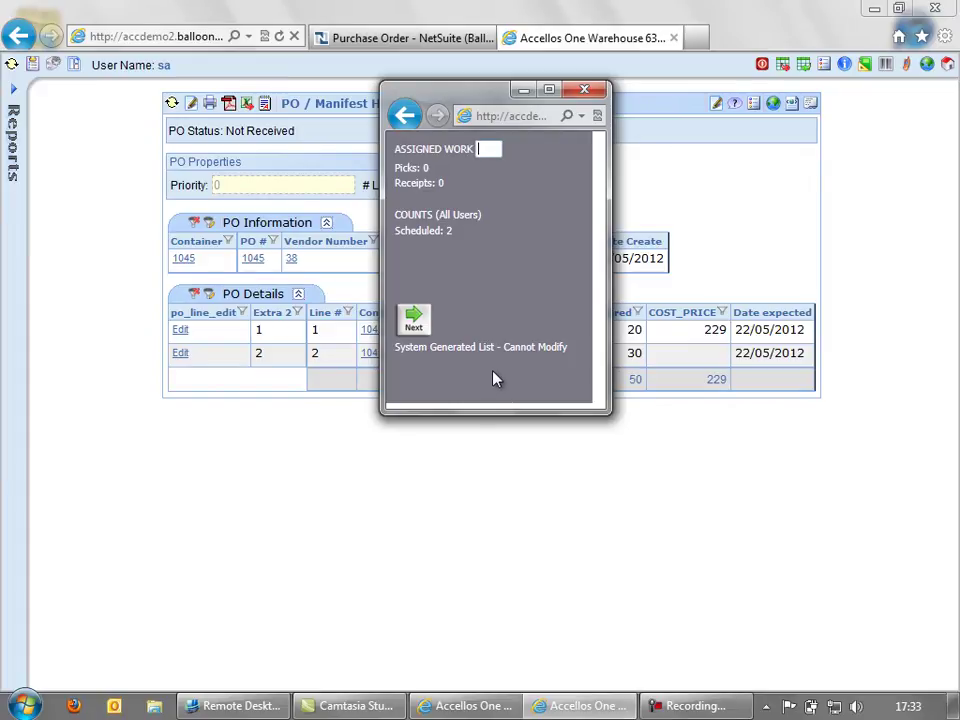
Go past Assigned Work to the Receiving menu and move the handheld window lower right.
left_click(414, 319)
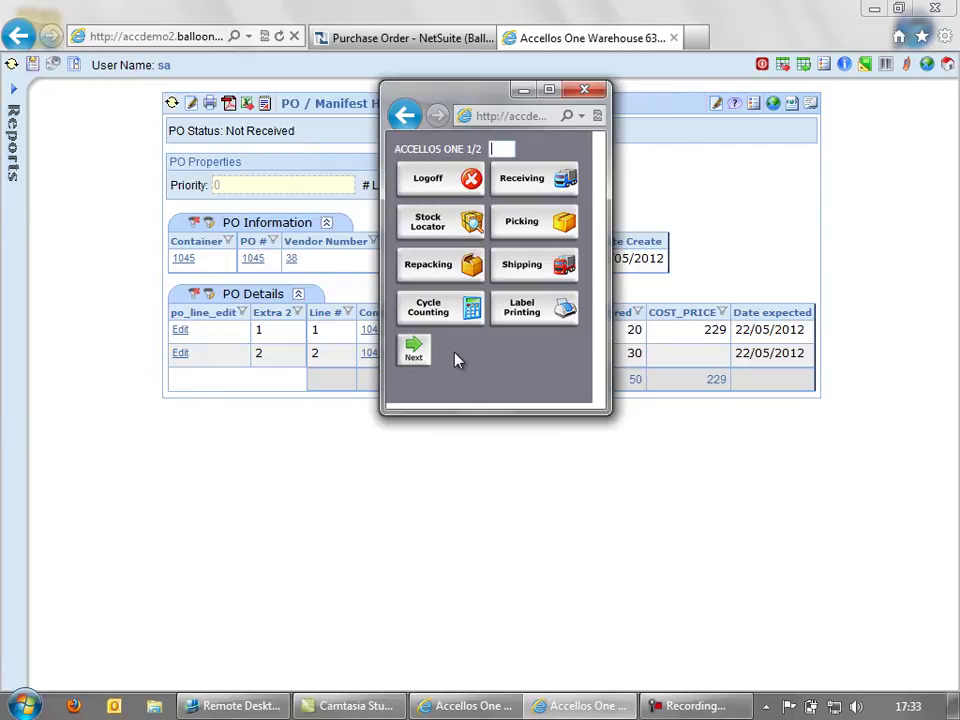
left_click(527, 185)
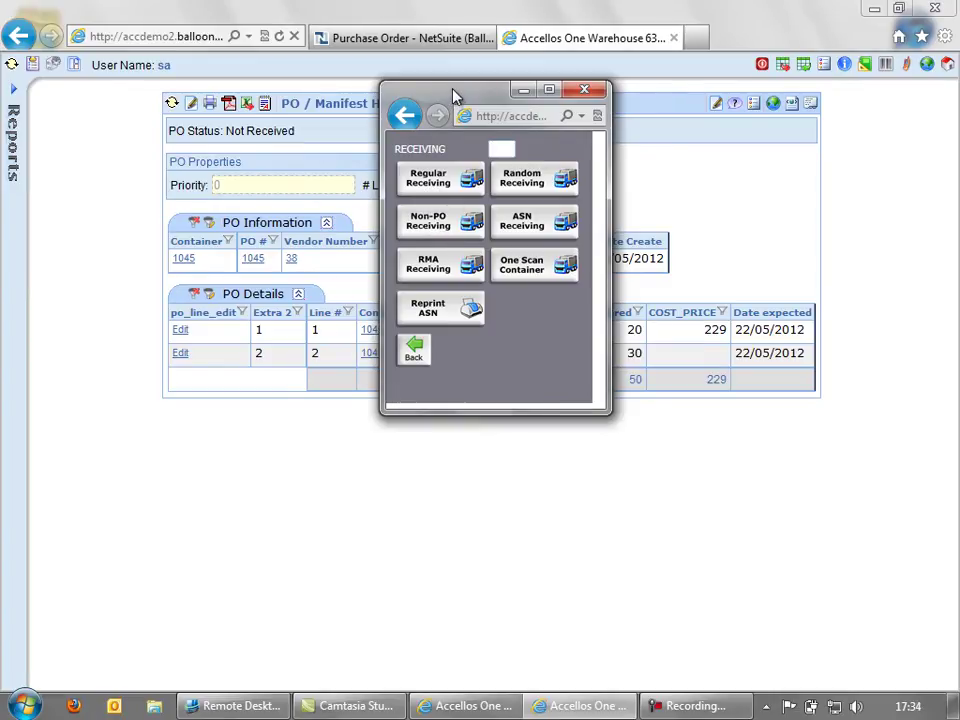
left_click_drag(453, 95, 559, 270)
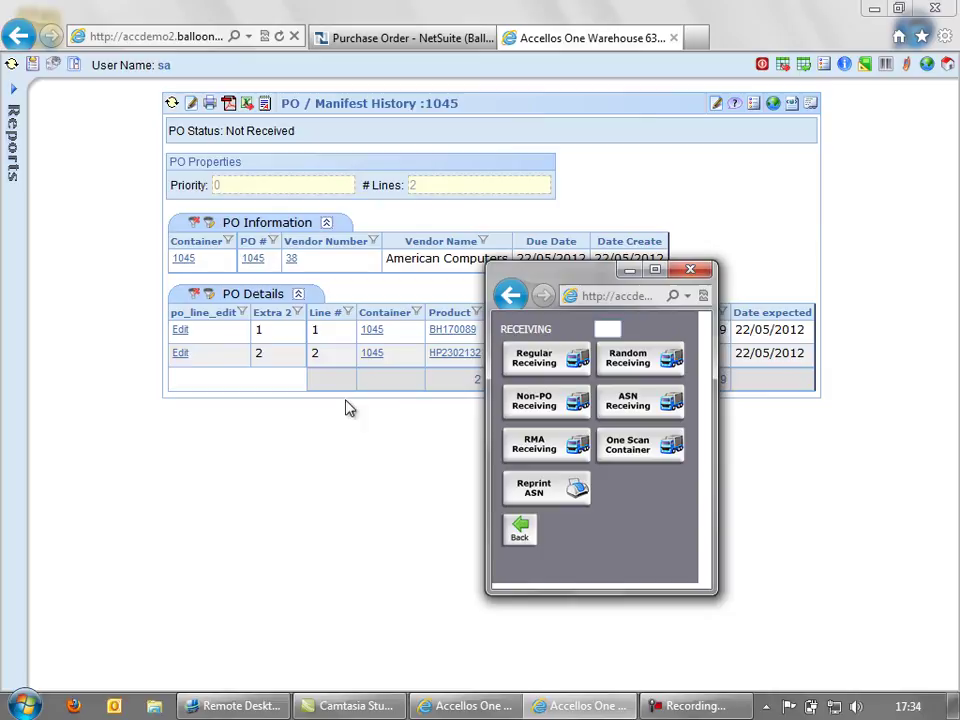
Choose Regular Receiving, load PO 1045 confirming with Y, and start the receiving wave.
left_click(535, 360)
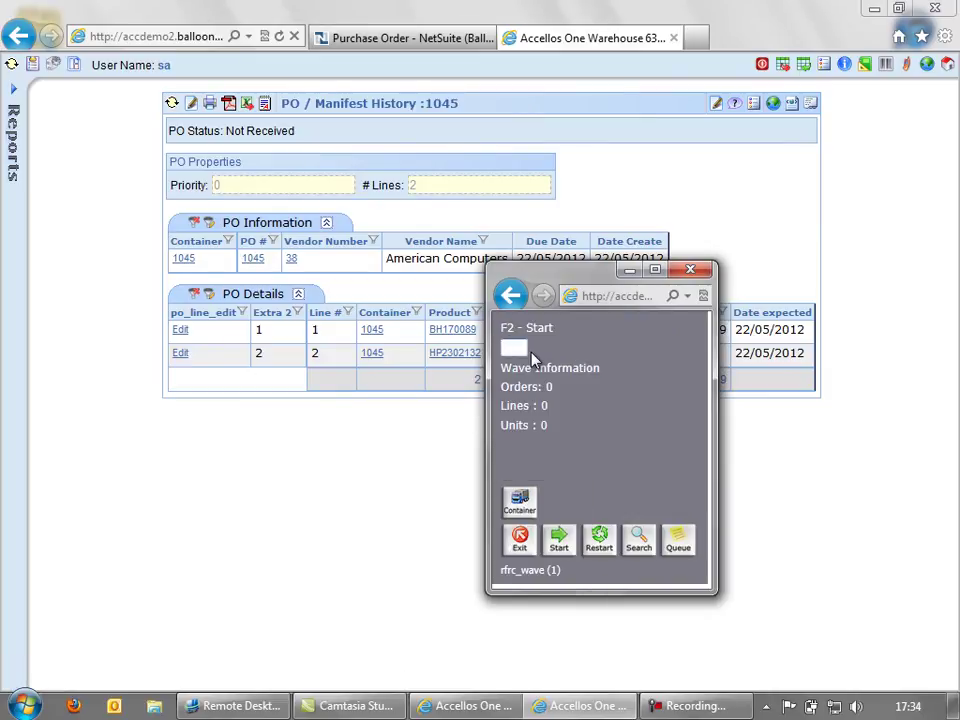
type("1045")
key("Return")
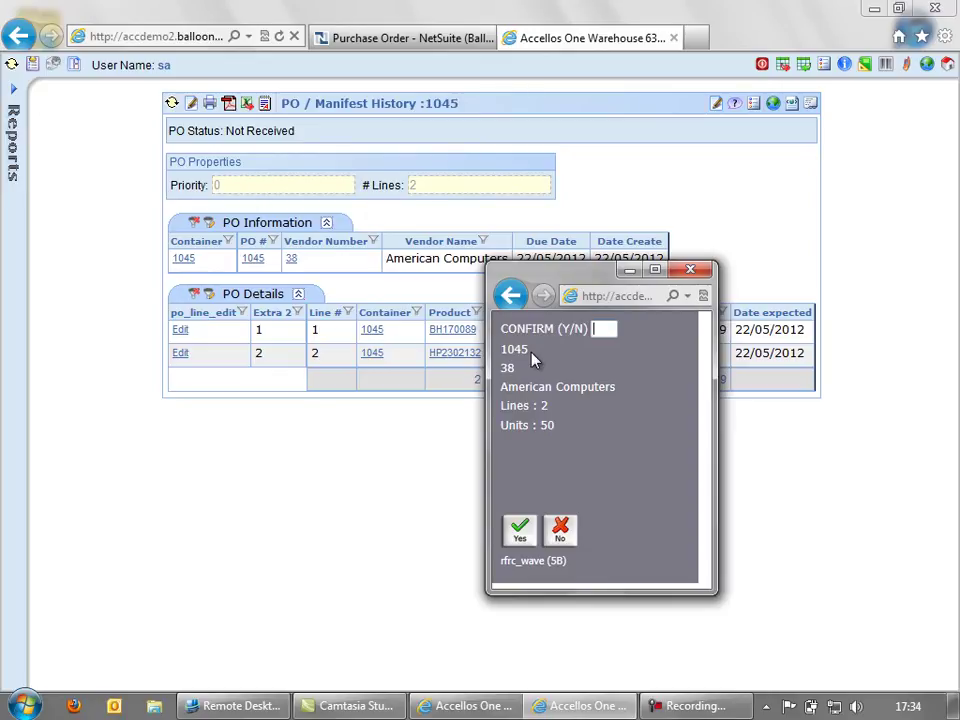
type("y")
key("Return")
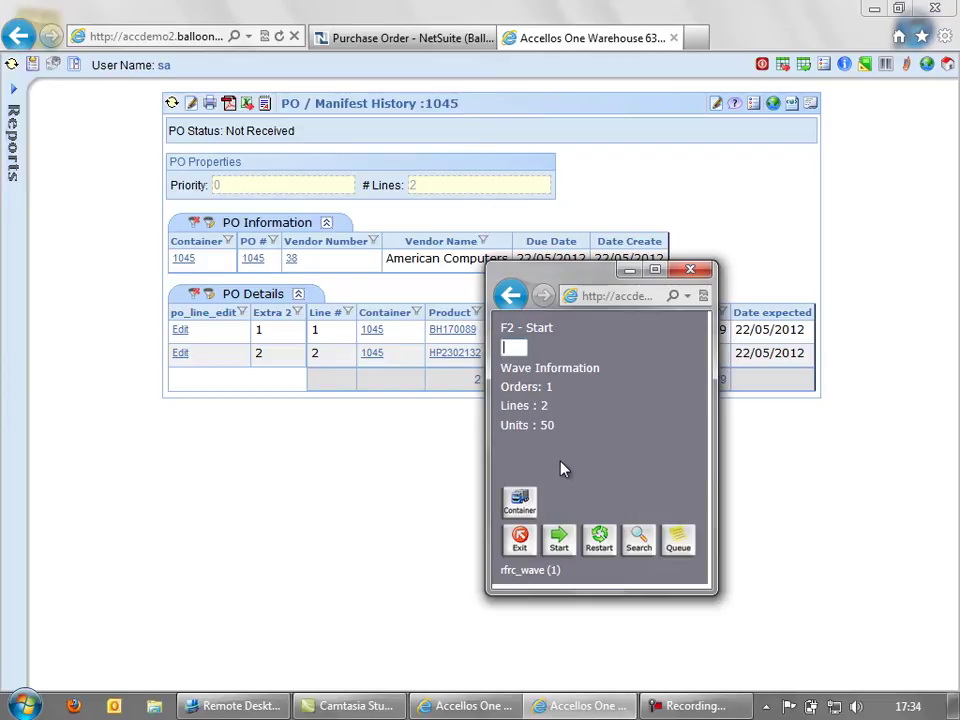
left_click(559, 541)
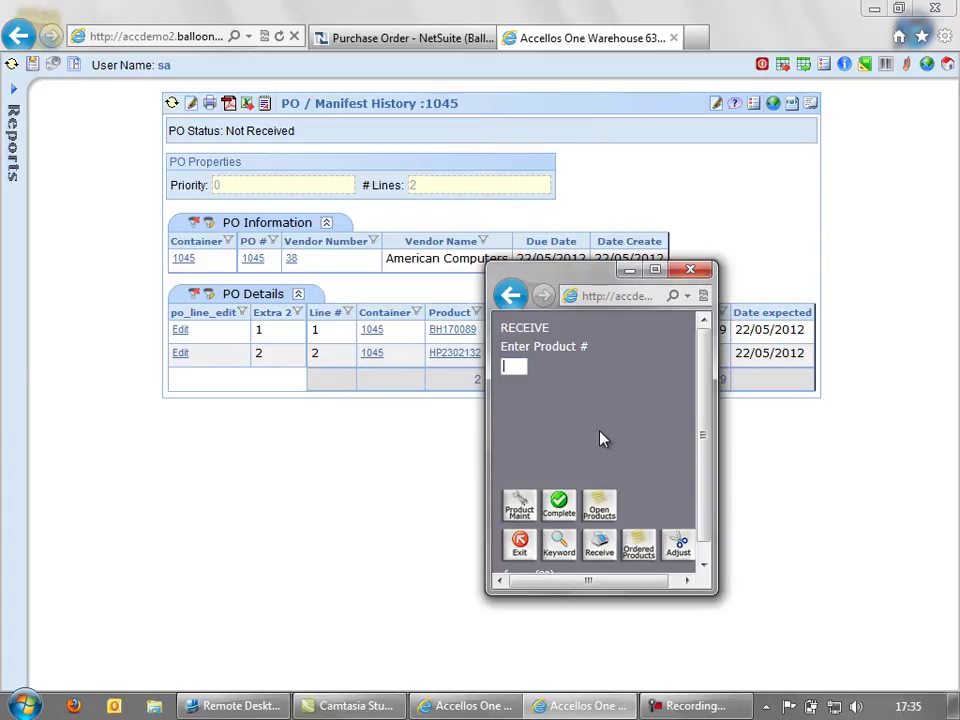
Select item BH170089 and receive it as 20 packs of 1, skipping case labels.
key("Return")
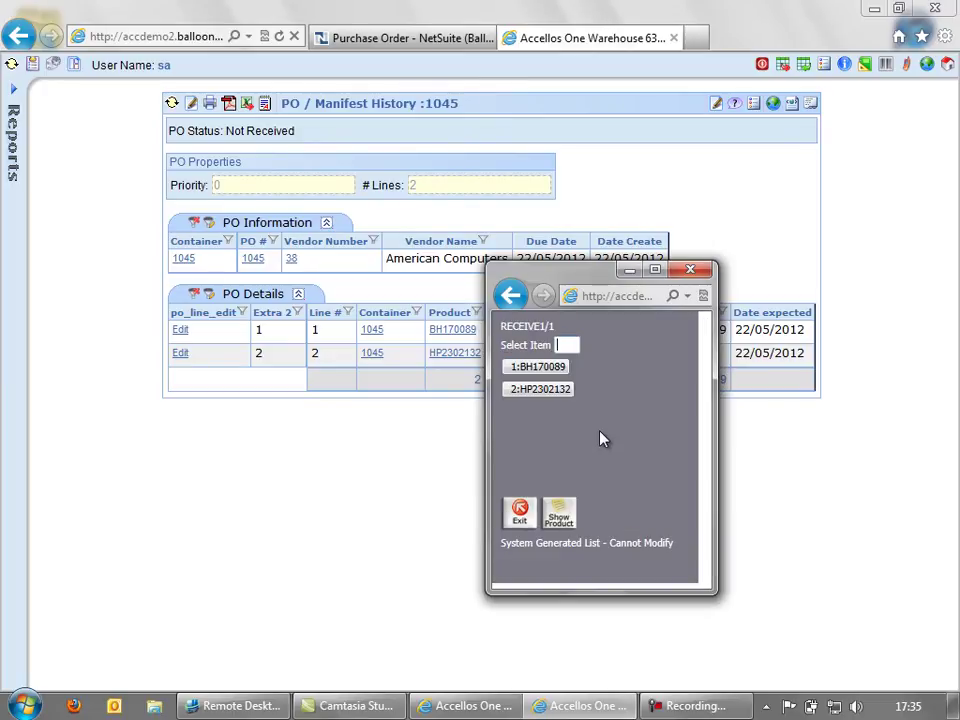
type("1")
key("Return")
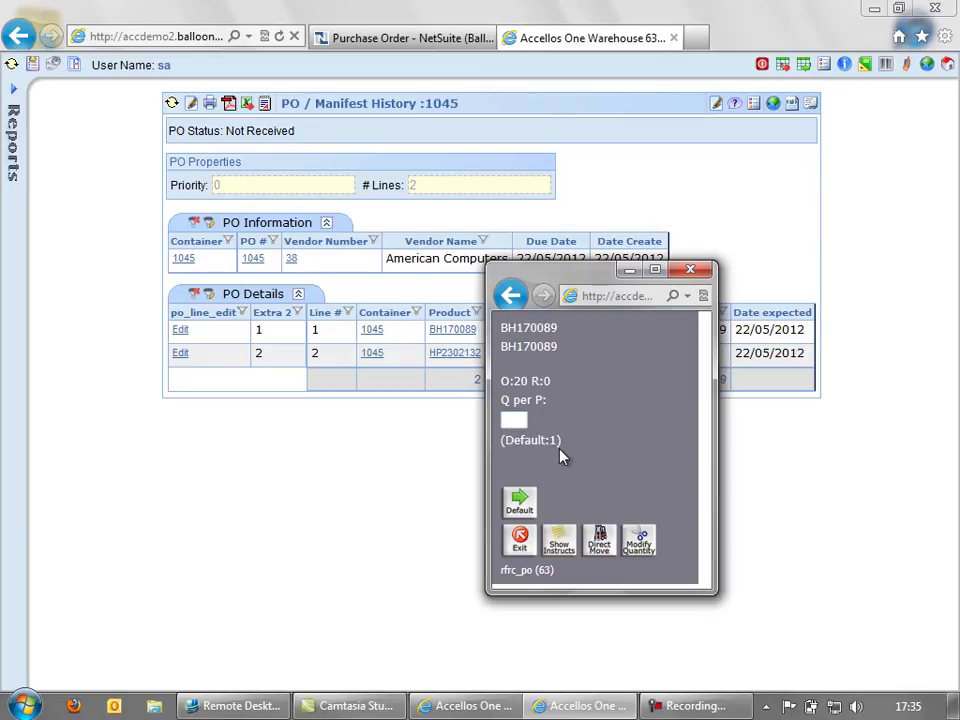
type("1")
key("Return")
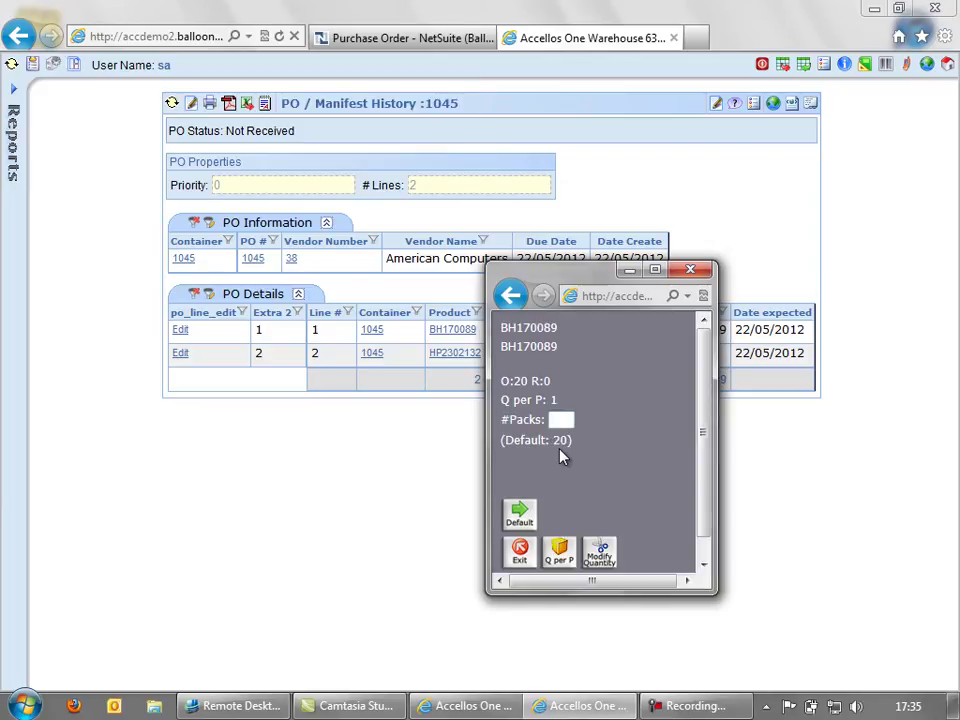
type("20")
key("Return")
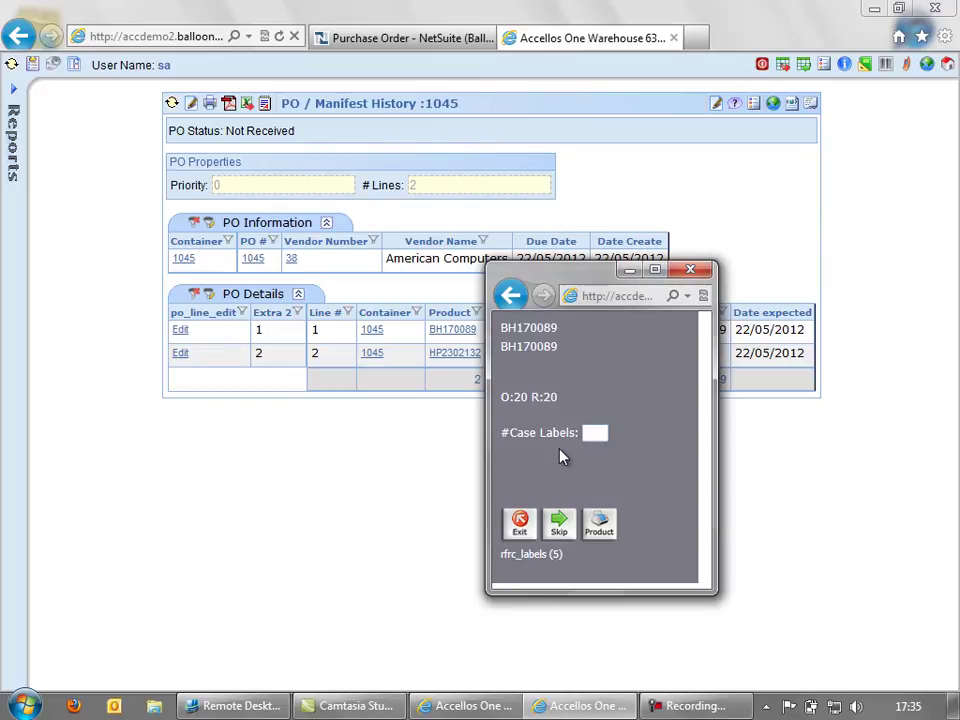
left_click(559, 530)
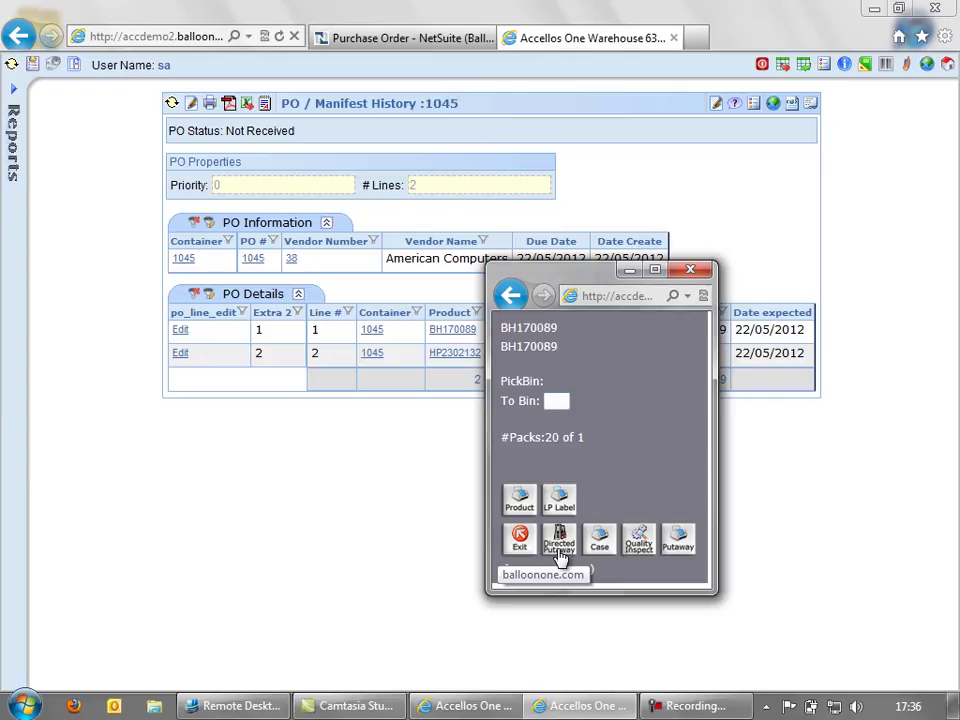
Put the BH170089 units into To Bin A98A, answering Y to add the new bin.
type("a98a")
left_click(560, 548)
type("y")
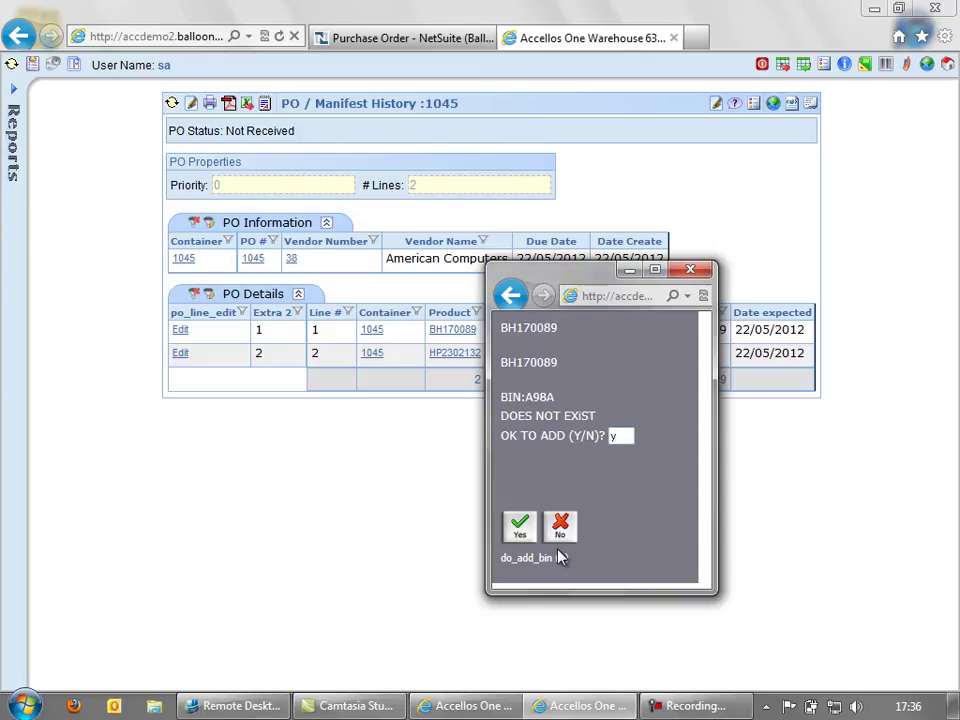
key("Return")
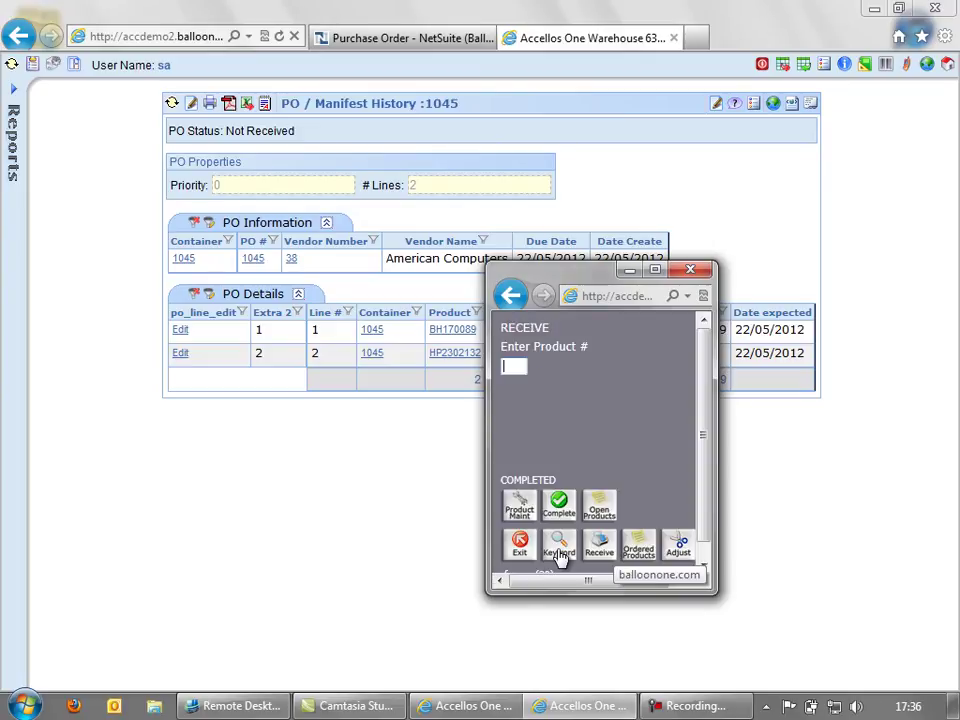
Refresh PO 1045, review its log report, and reopen its history showing 20 BH170089 in bin A98A.
left_click(255, 500)
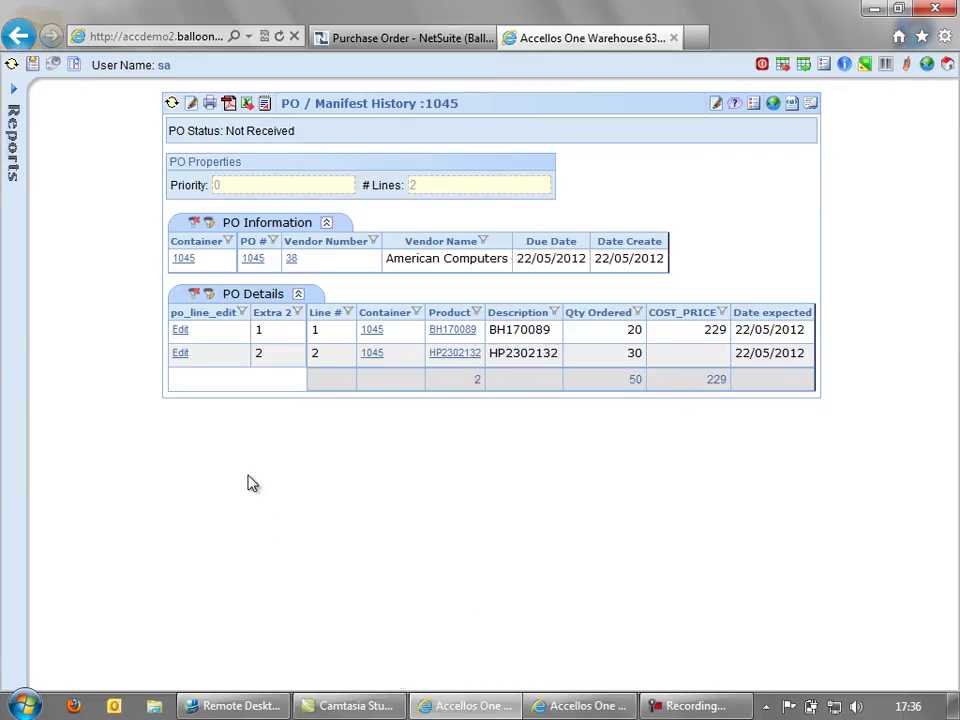
left_click(171, 103)
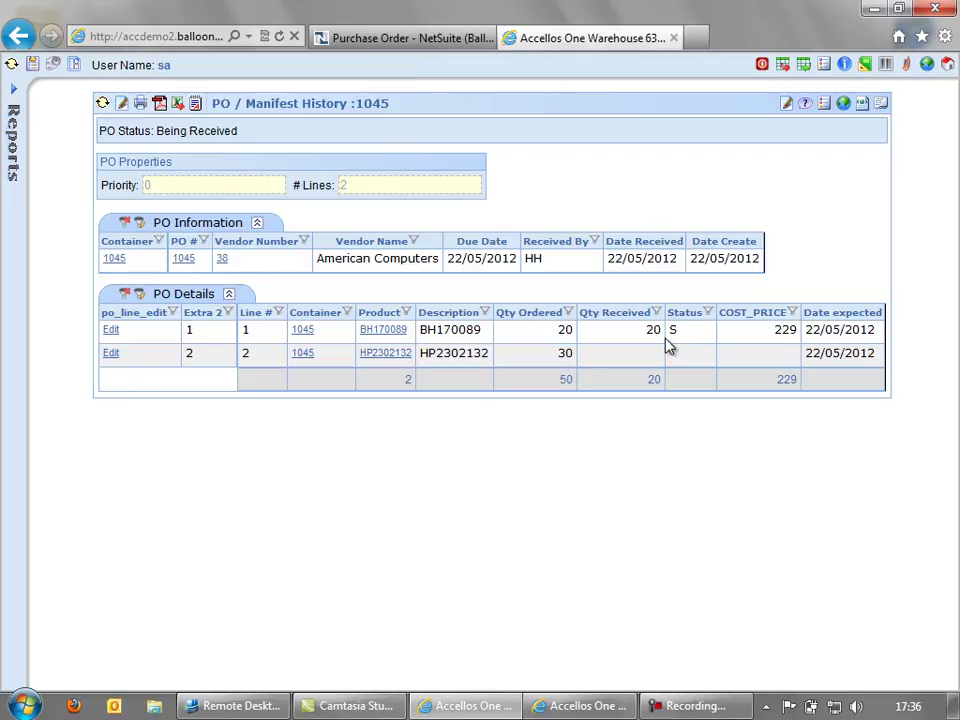
left_click(823, 105)
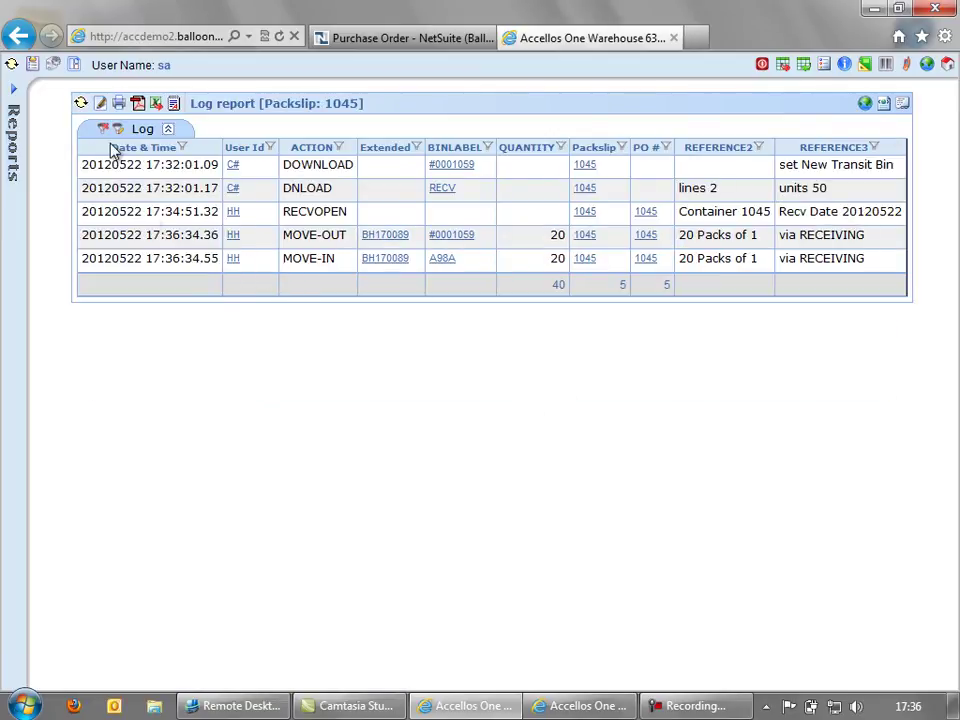
left_click(19, 36)
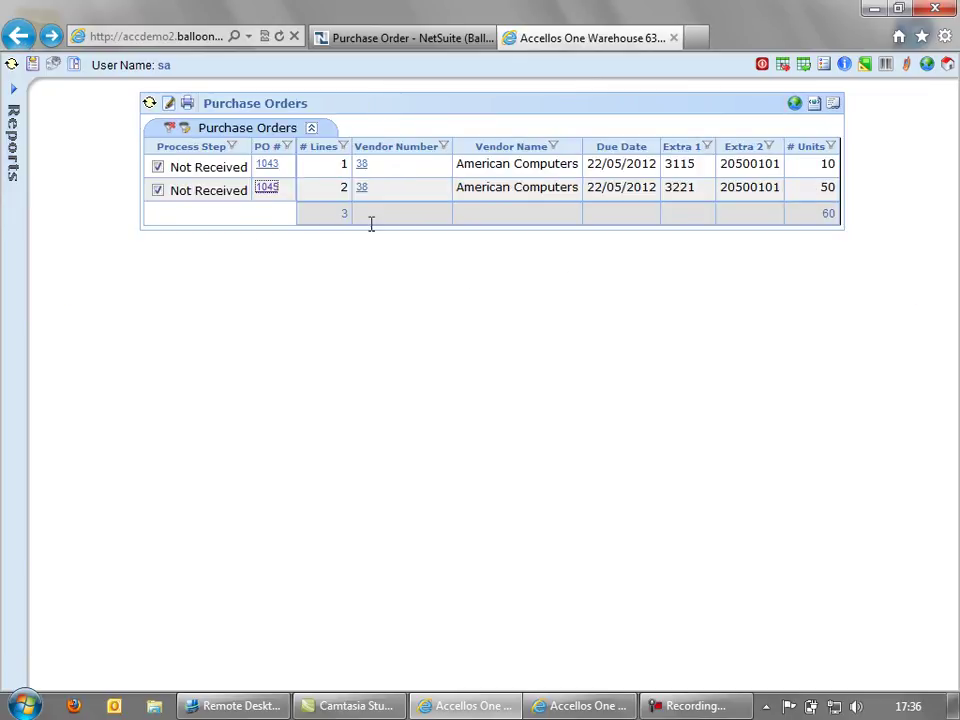
left_click(266, 188)
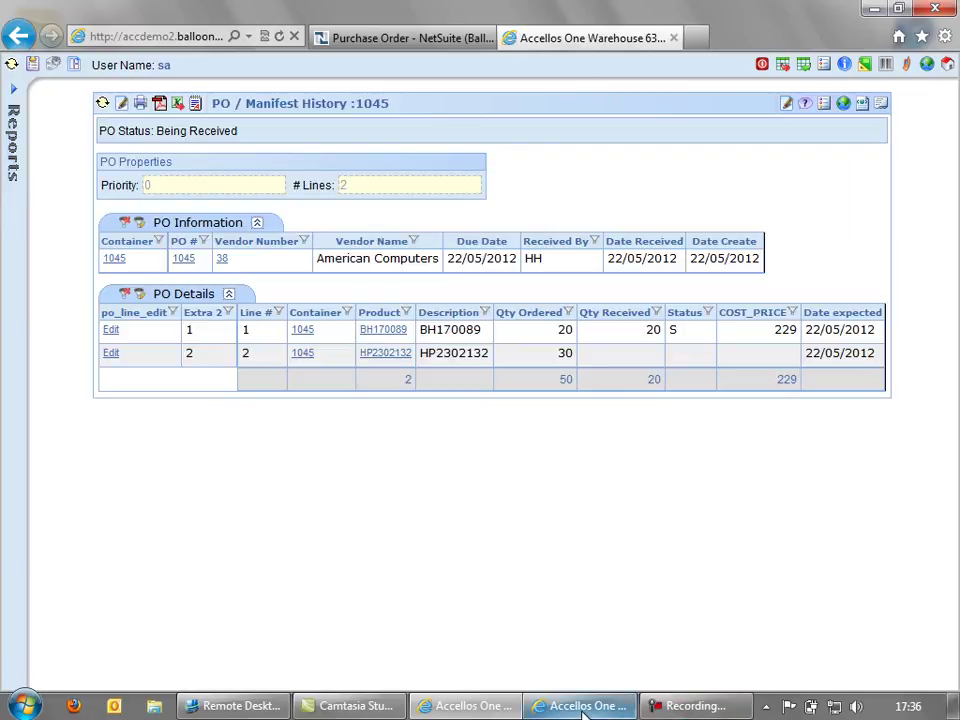
On the handheld, select item 1, HP2302132, and receive it as 20 packs of 1.
mouse_move(585, 712)
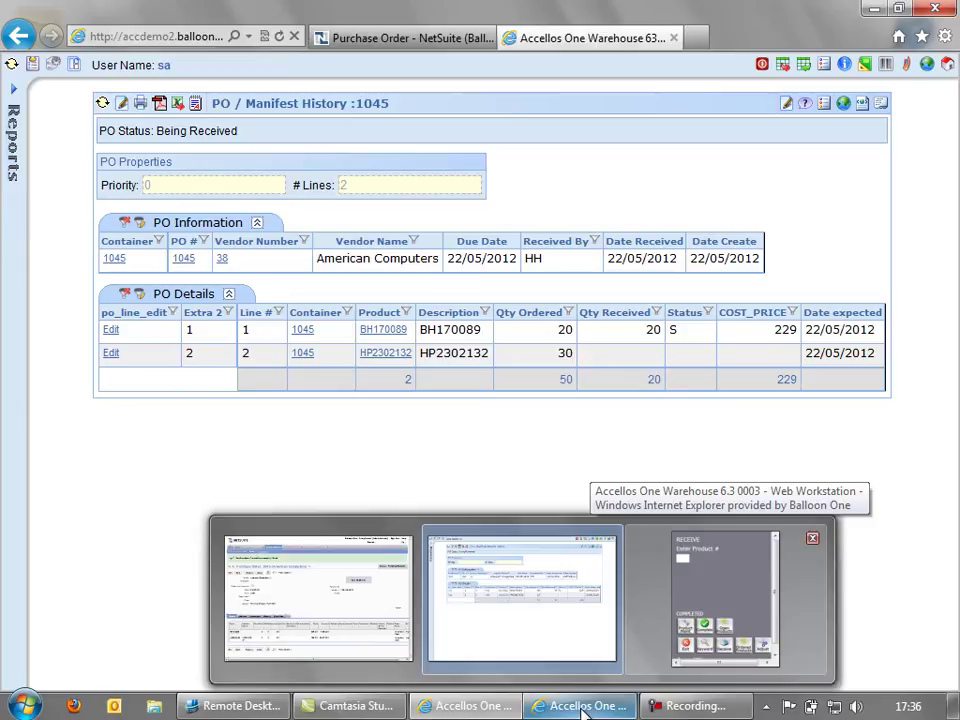
left_click(725, 598)
key("Return")
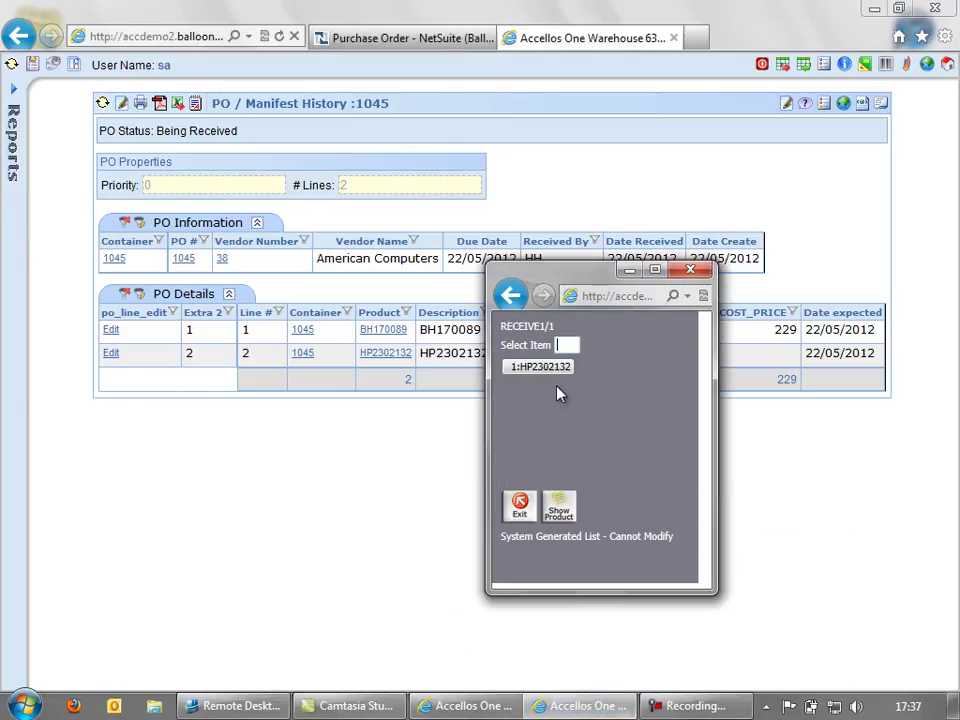
type("1")
key("Return")
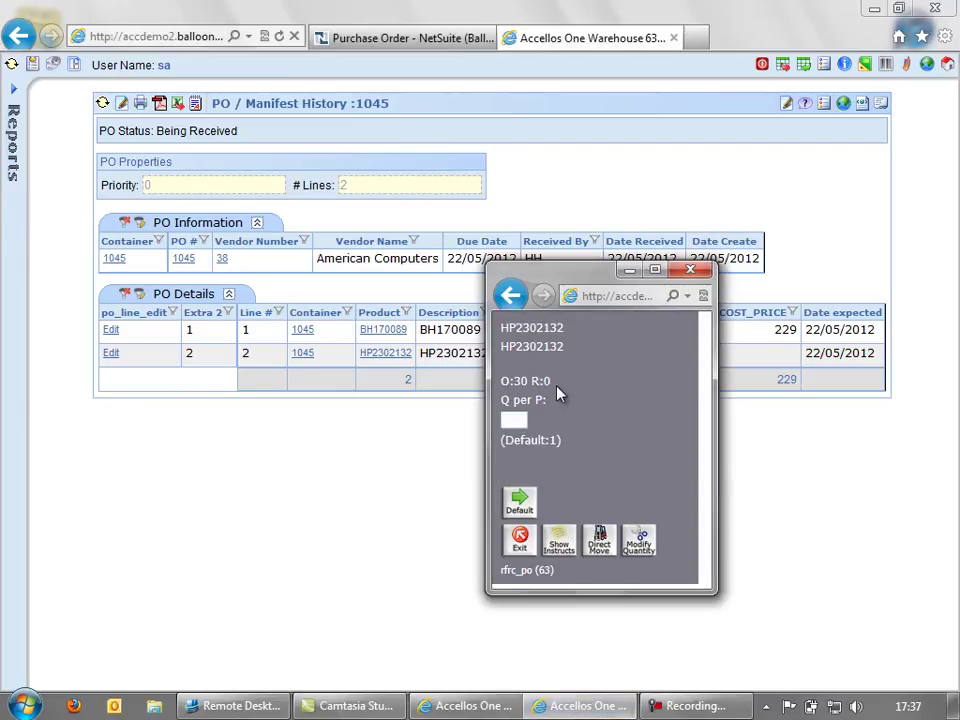
type("1")
key("Return")
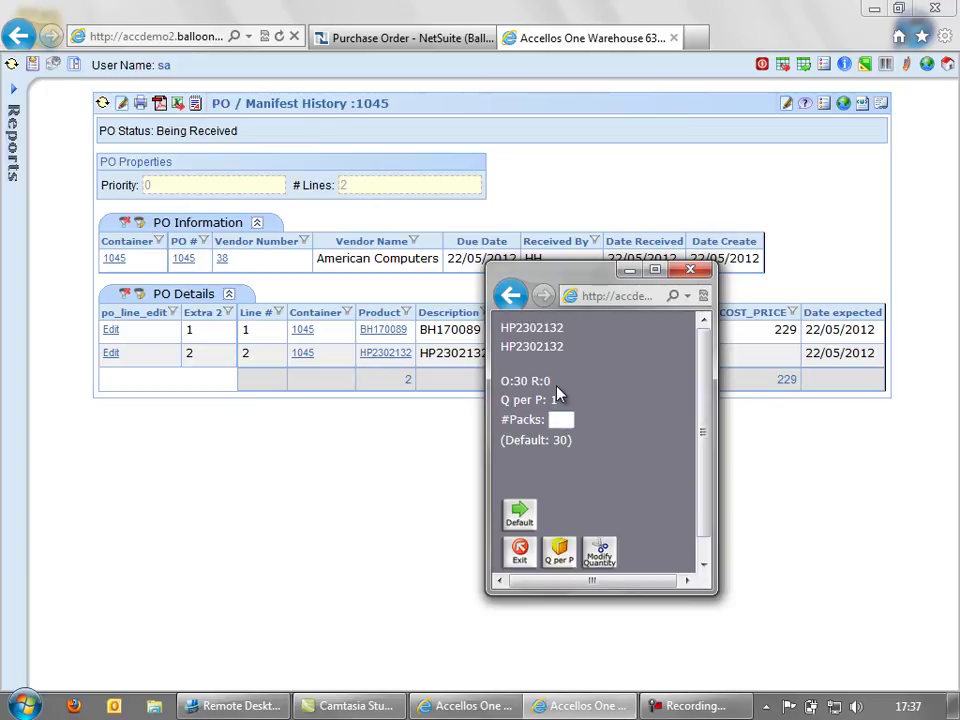
type("20")
key("Return")
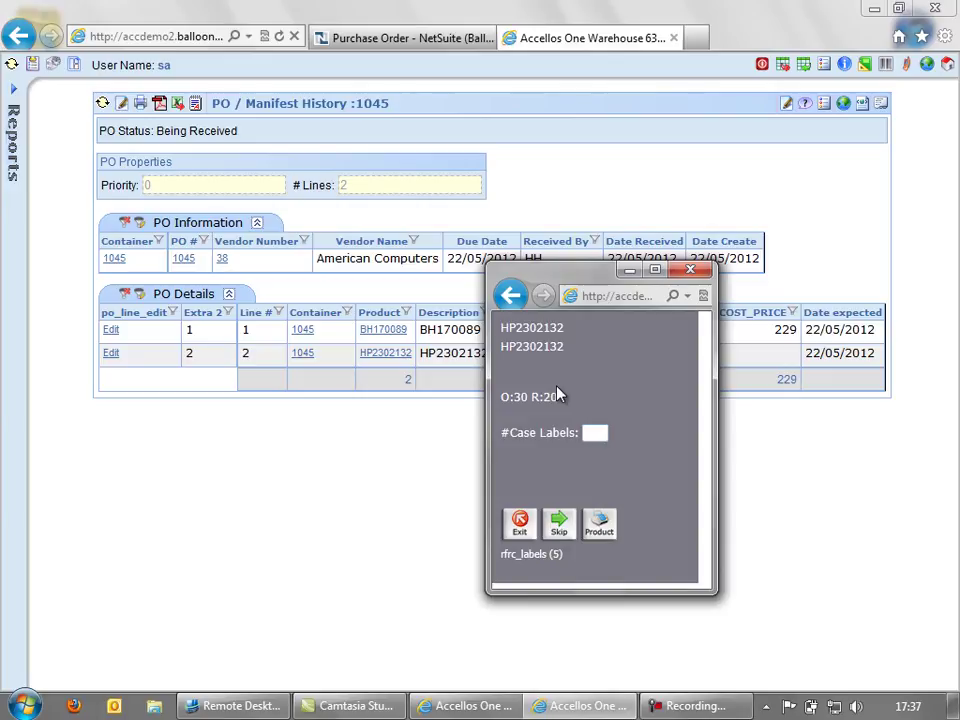
Skip case labels and put the 20 units away into new bin A98D, confirming its creation.
key("Return")
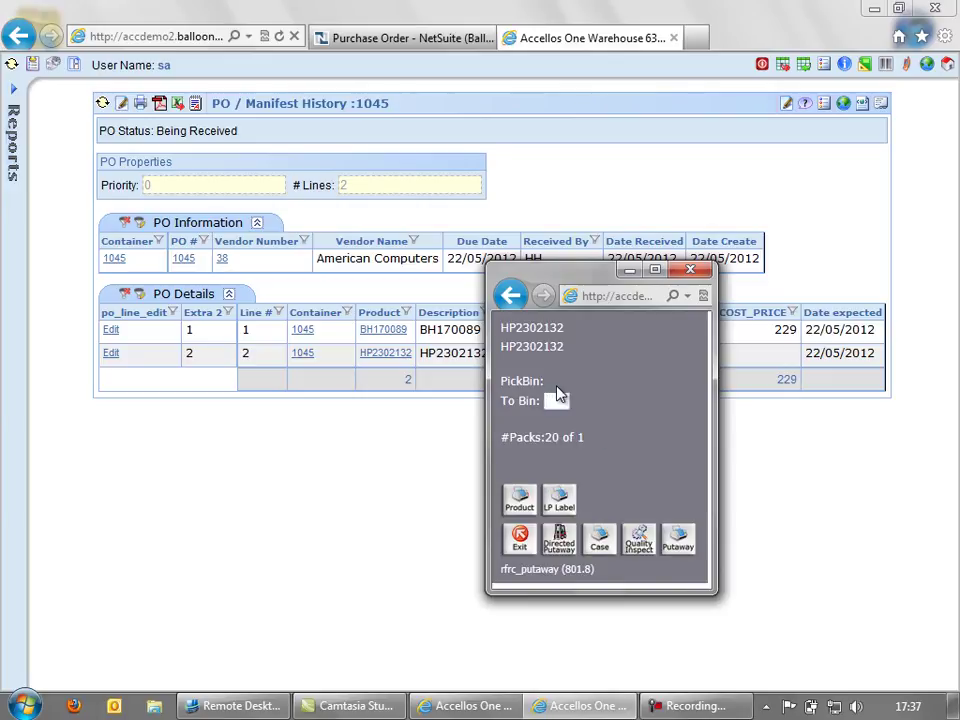
type("a9ad")
key("Return")
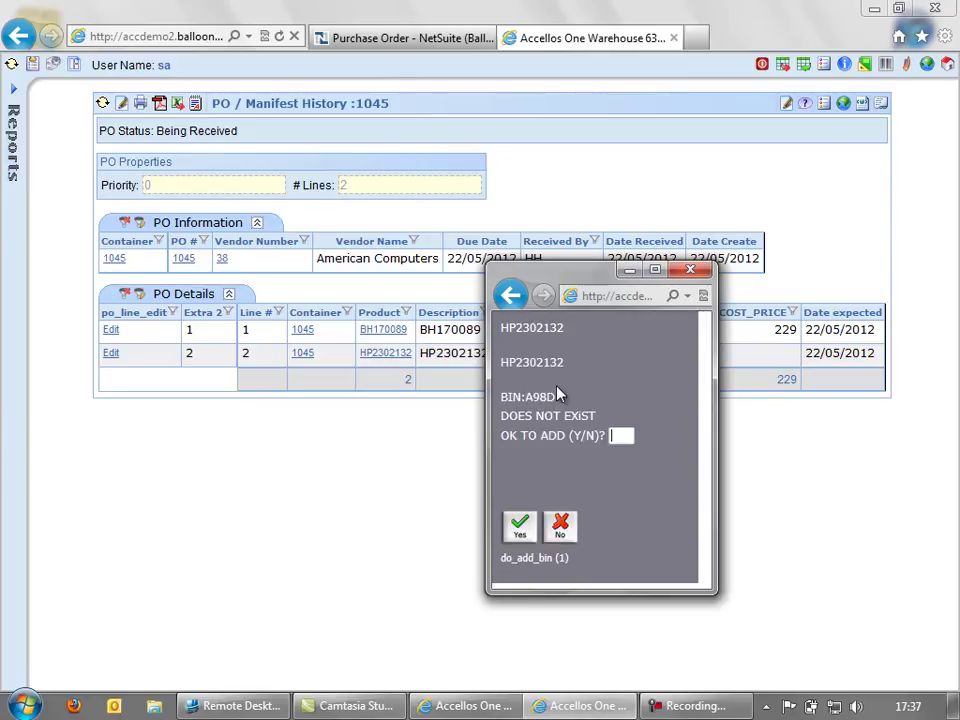
type("y")
key("Return")
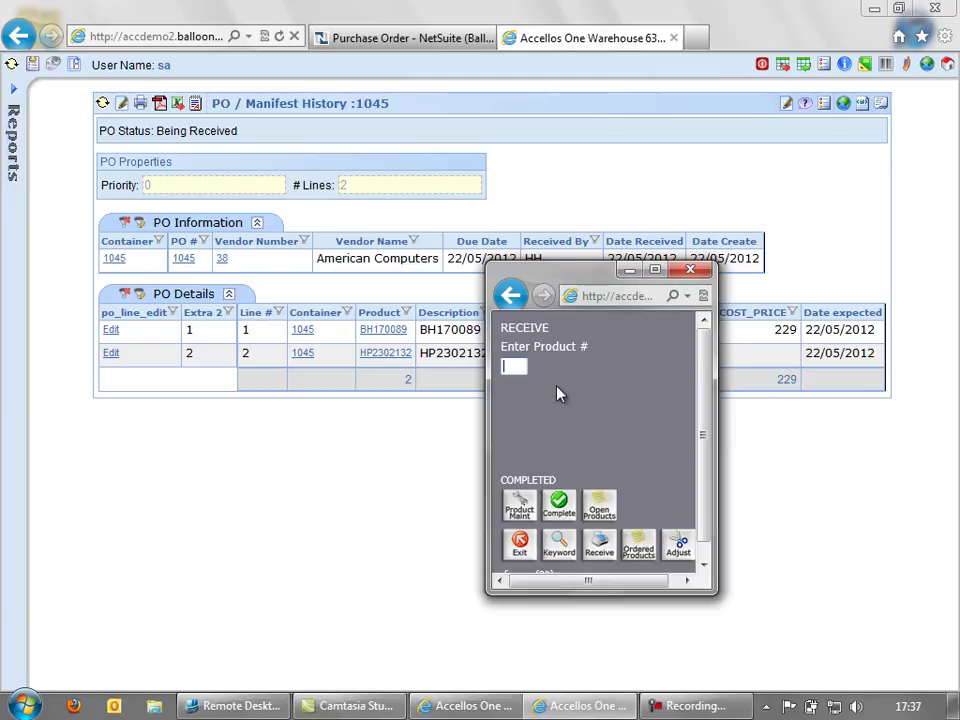
Check HP2302132 has nothing left to receive, then mark PO 1045 receiving Complete.
type("HP2302132")
key("Return")
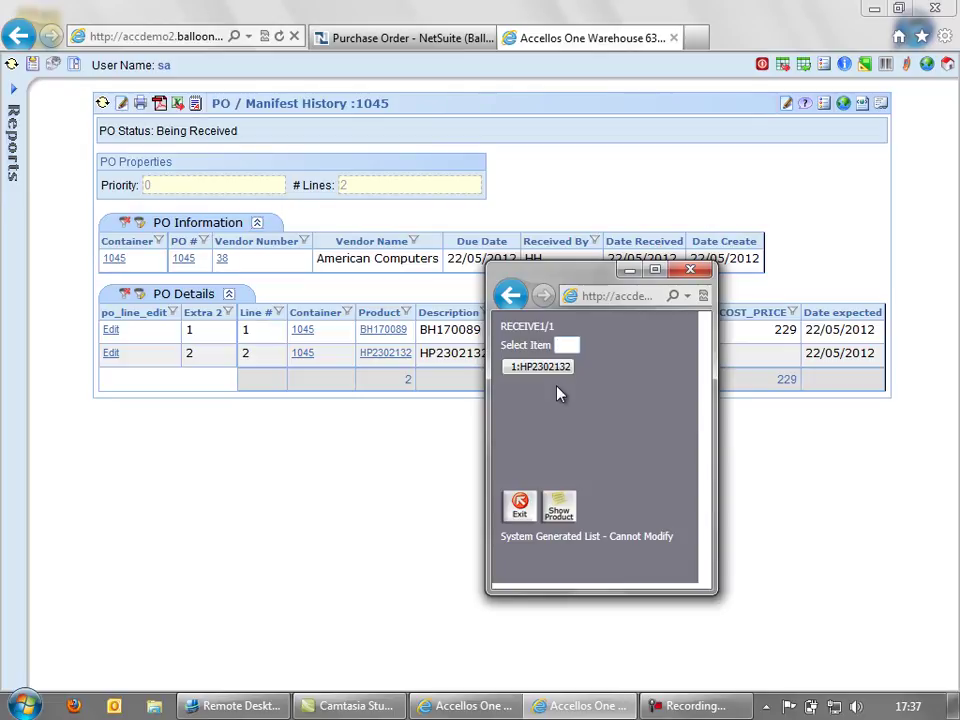
key("Return")
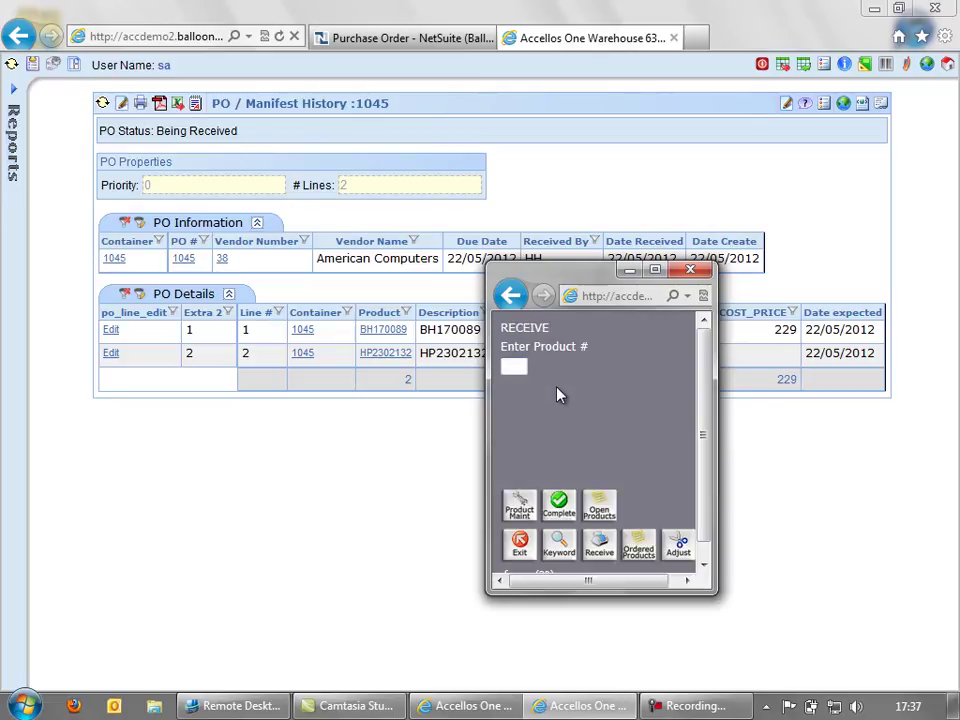
left_click(558, 506)
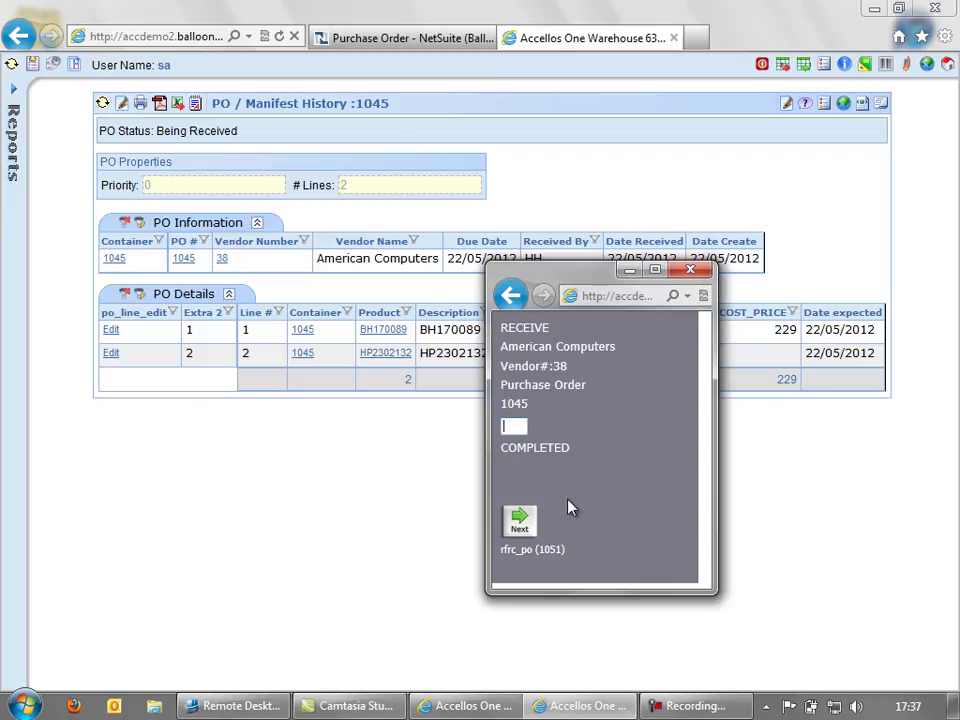
key("Return")
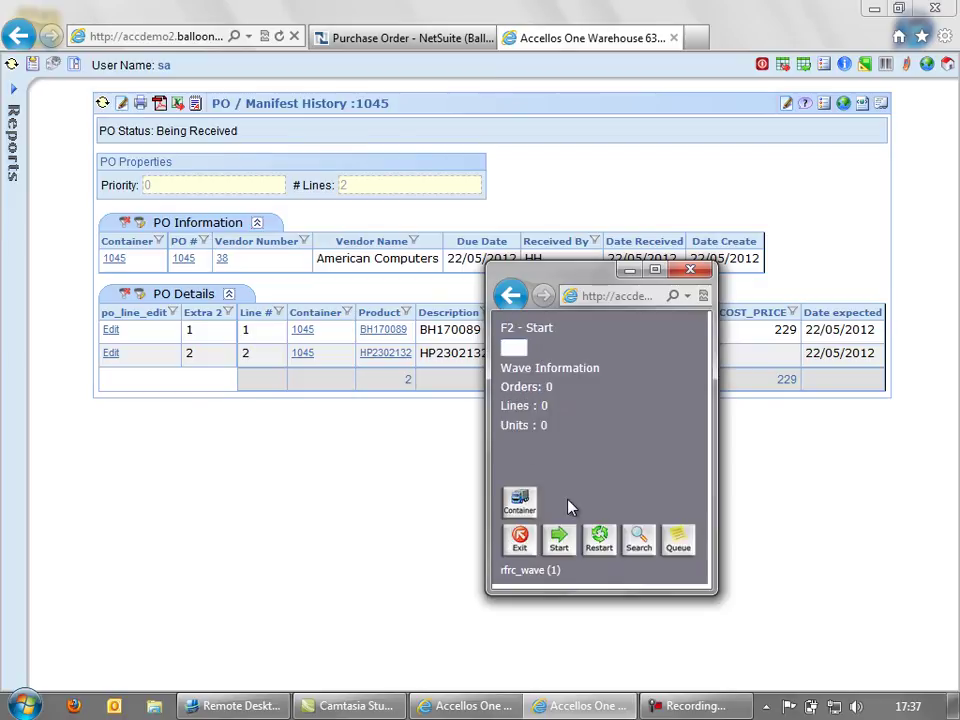
Refresh PO 1045 to Ready to Upload, upload it, and return to PO 1045 in NetSuite.
left_click(103, 104)
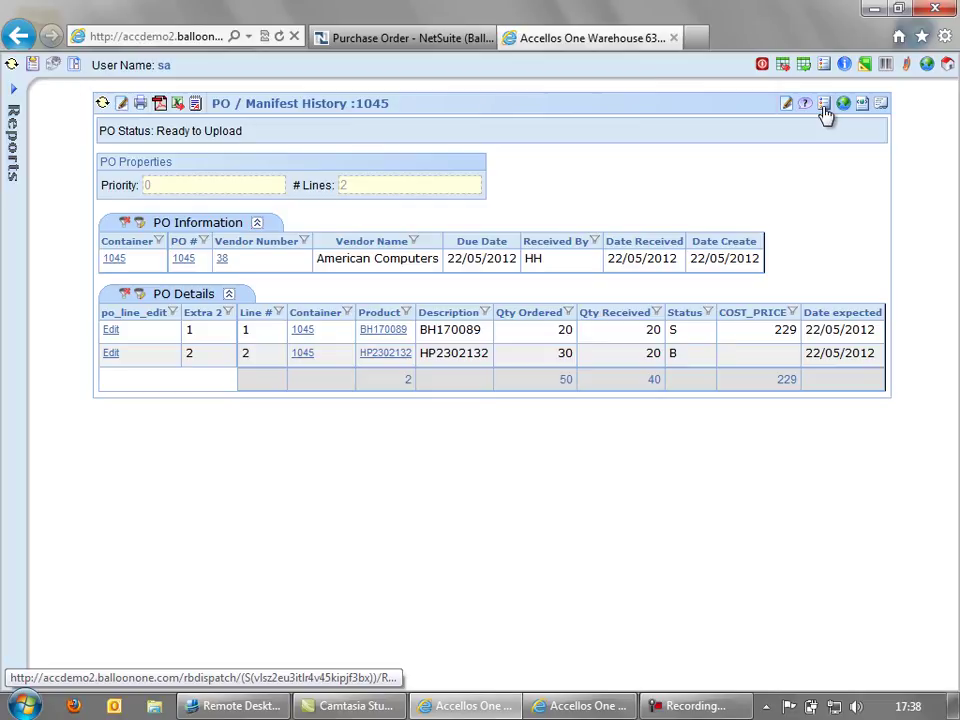
left_click(102, 106)
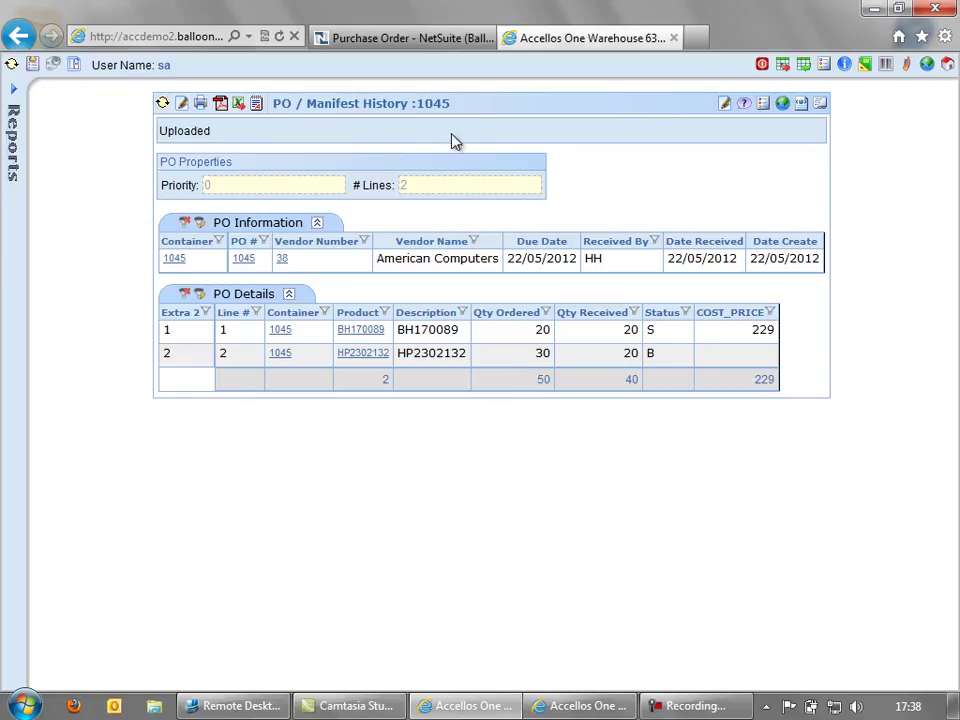
left_click(400, 38)
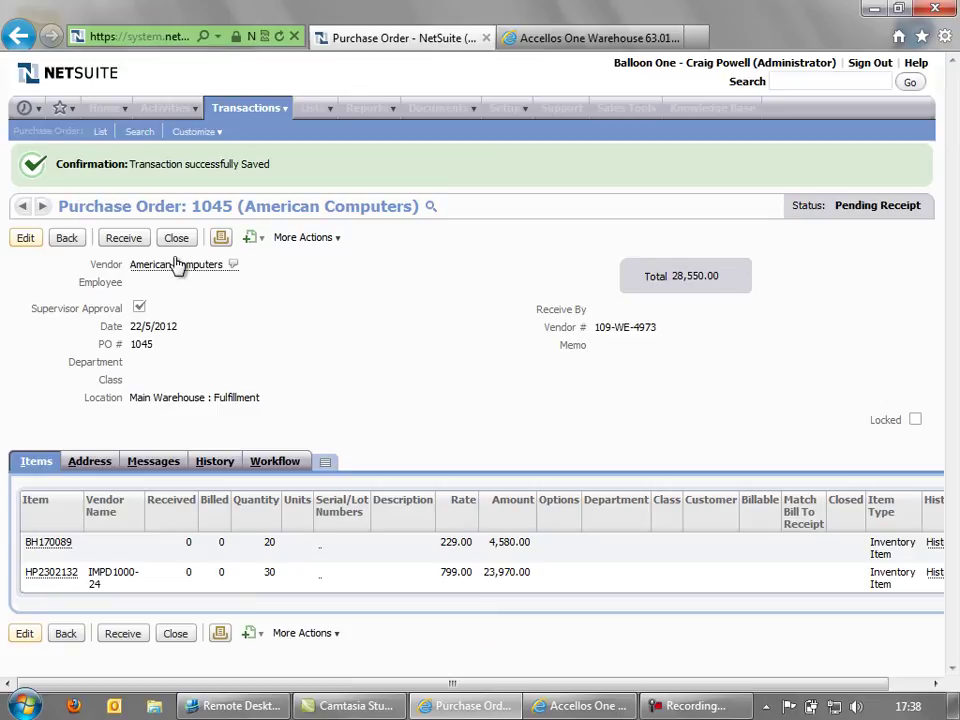